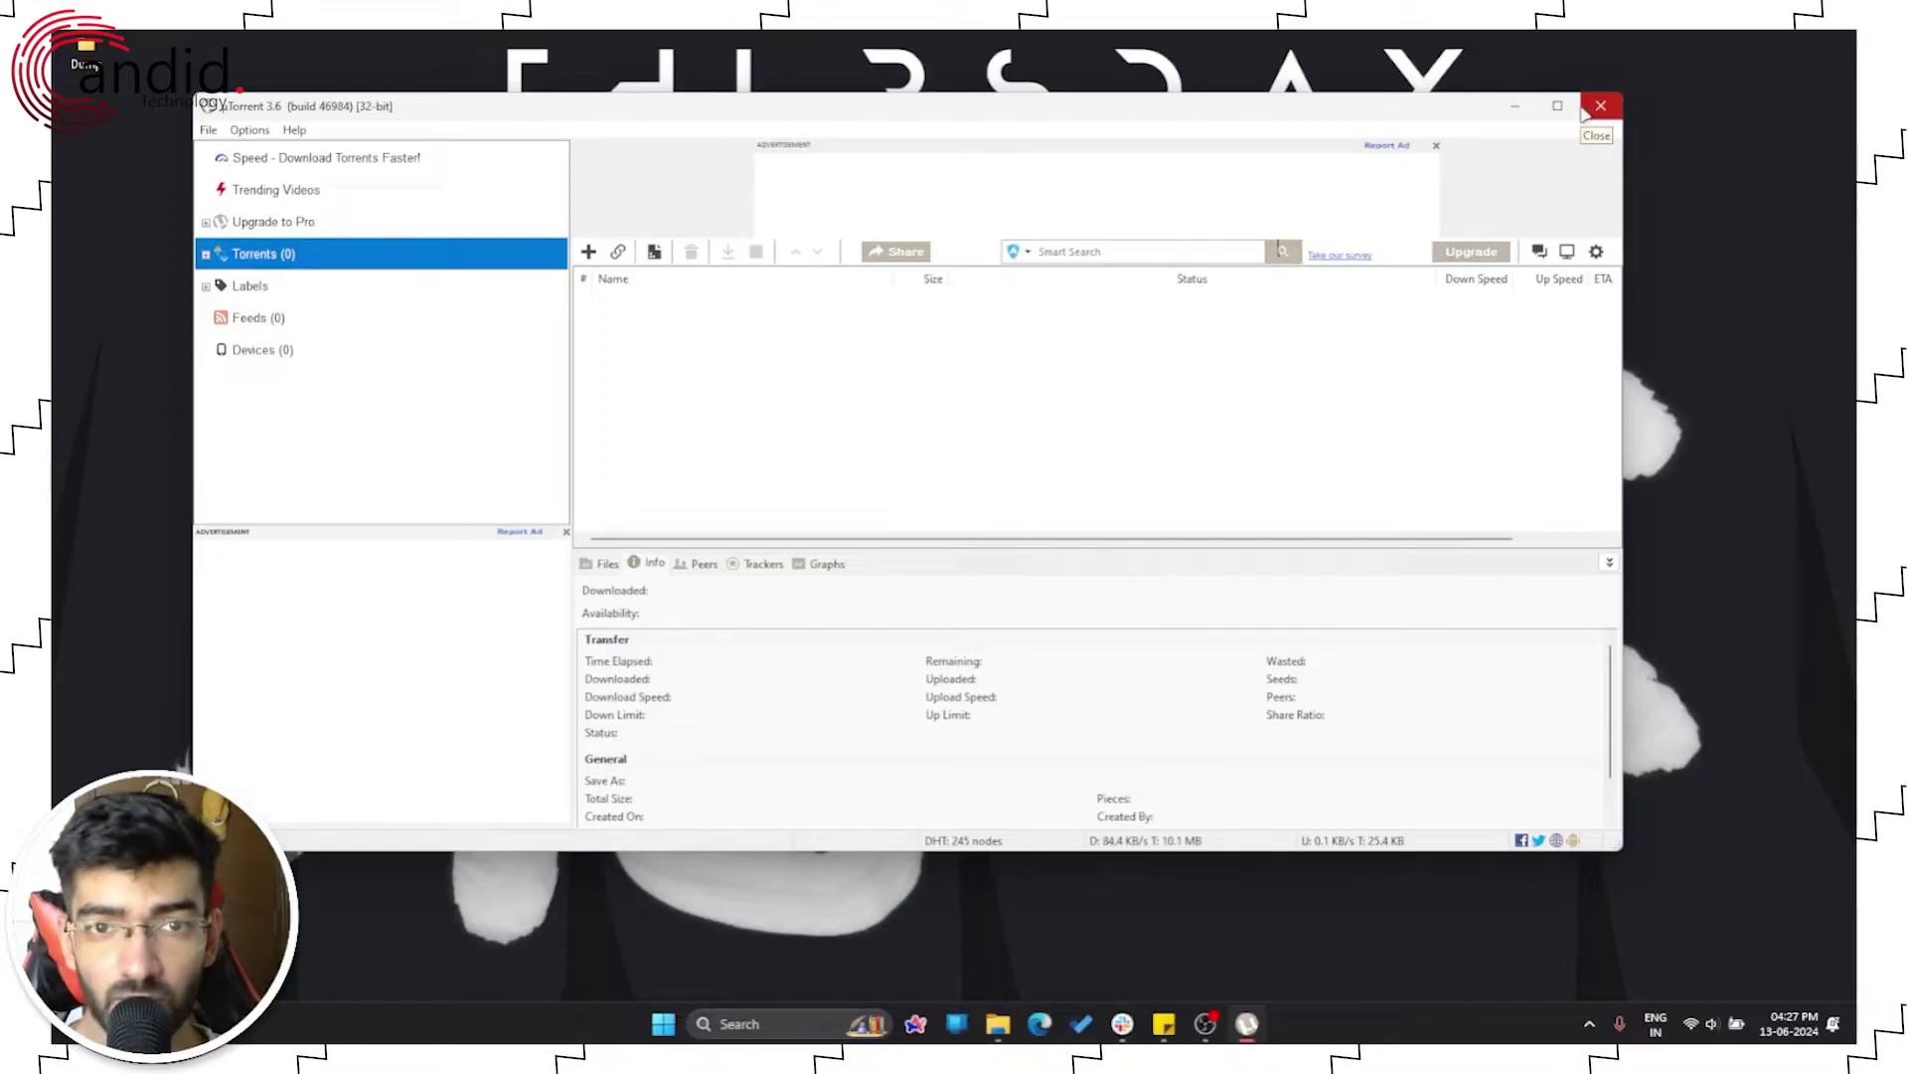
Step: Exit uTorrent fully from its hidden tray icon so it stops running in the background
left_click(1595, 106)
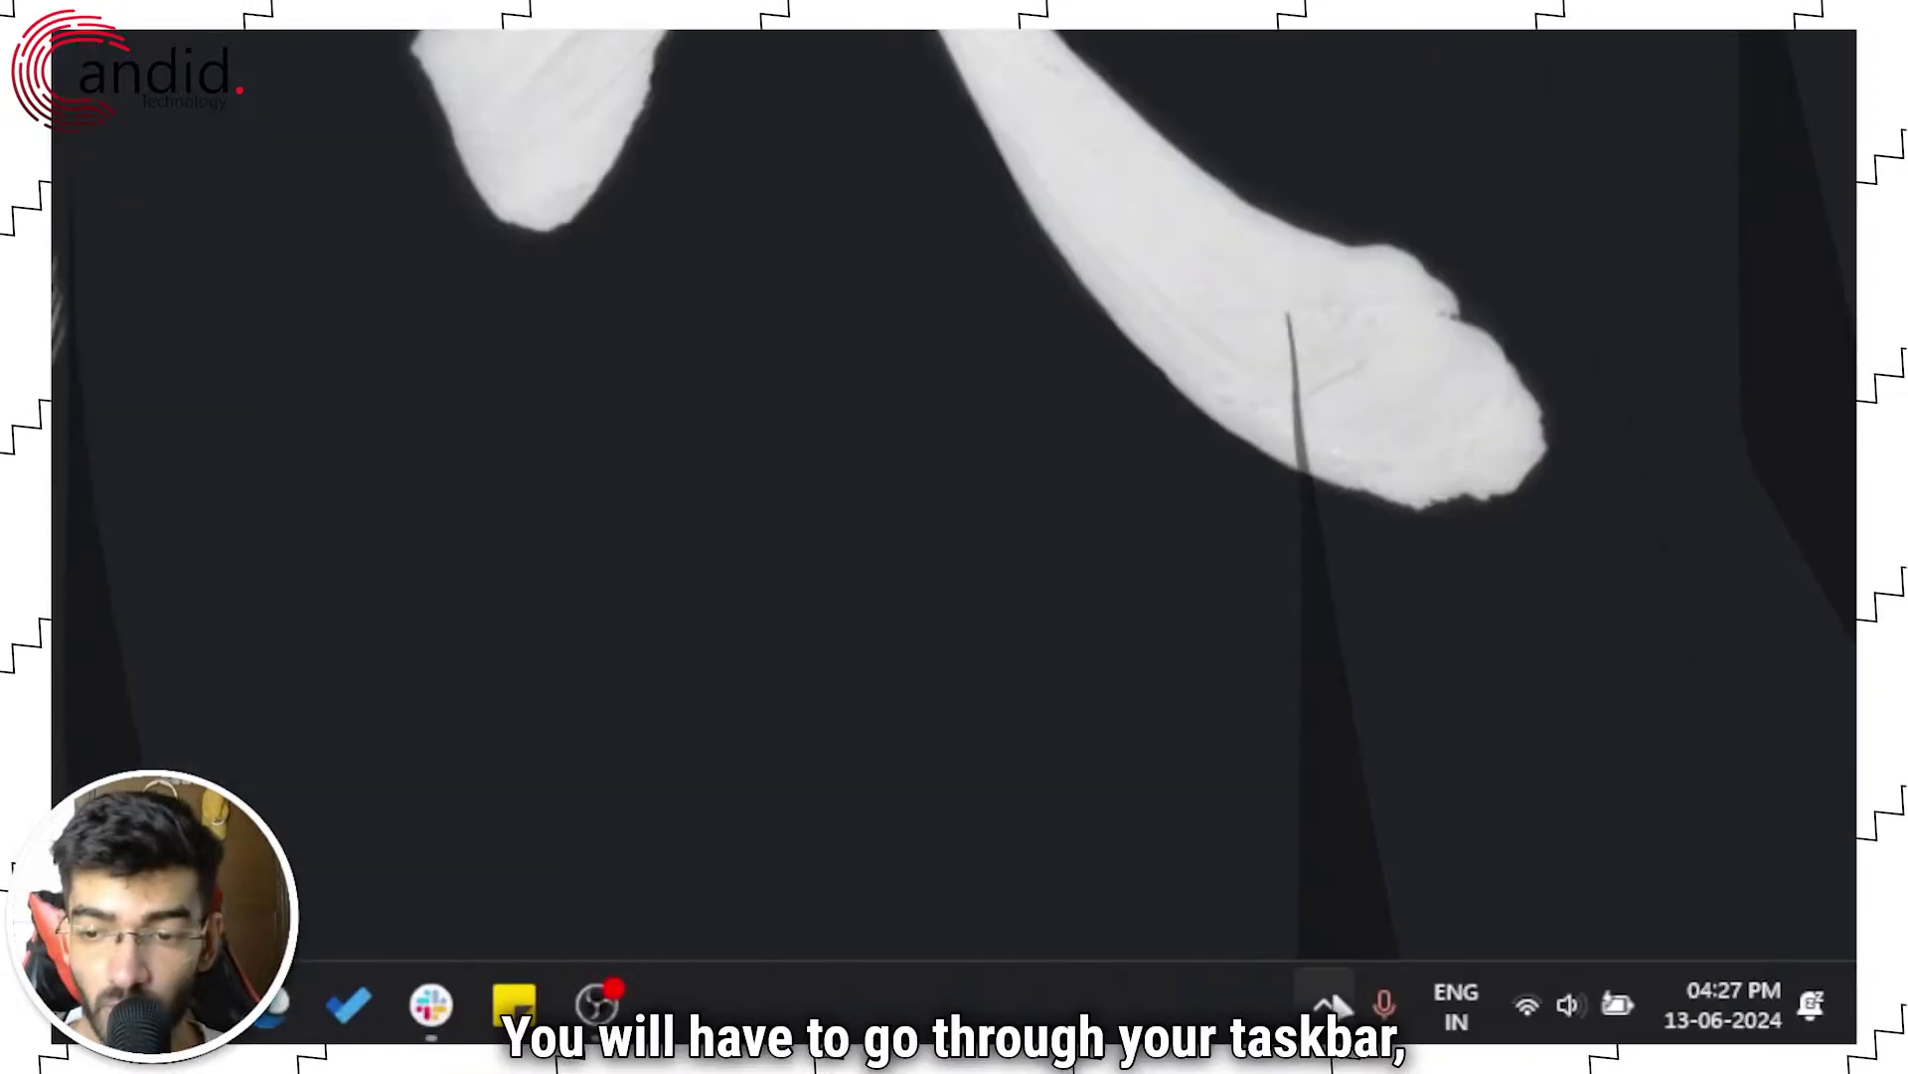
left_click(1323, 1003)
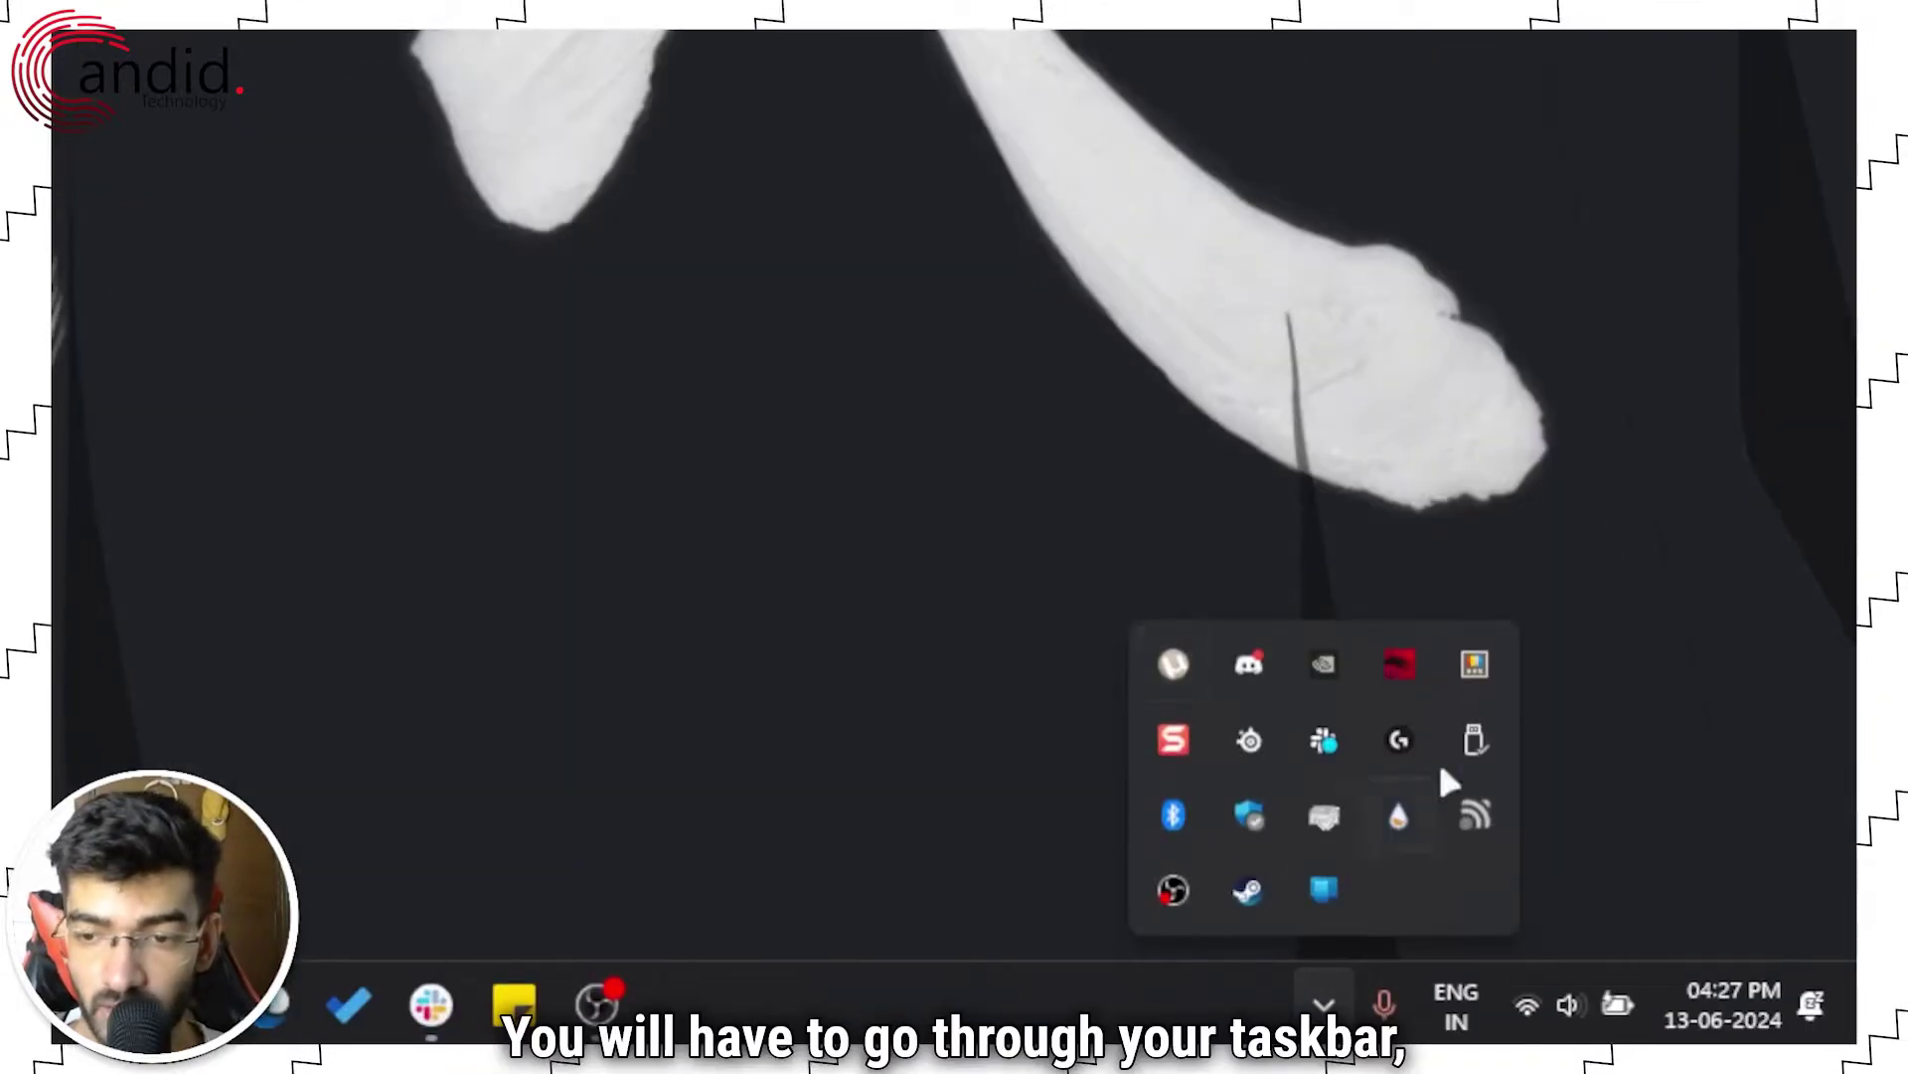
right_click(1174, 665)
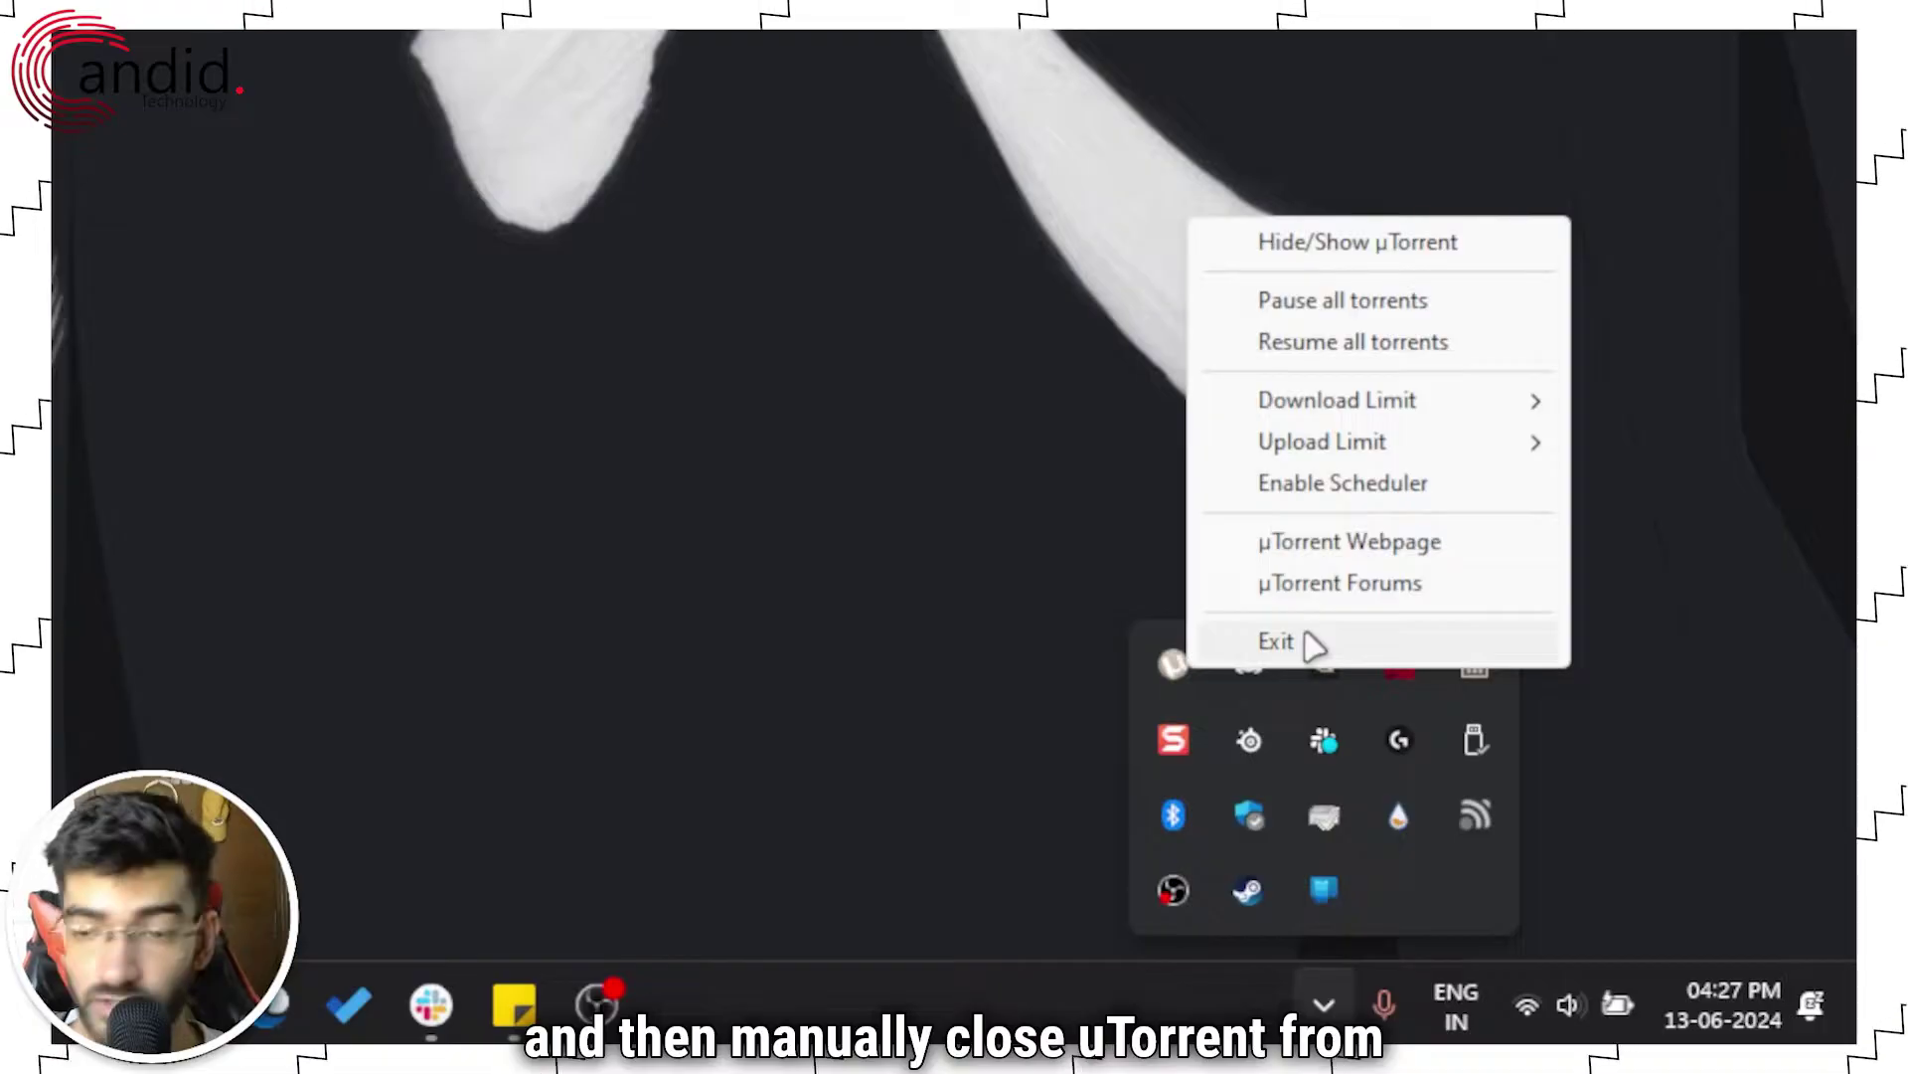
left_click(1276, 641)
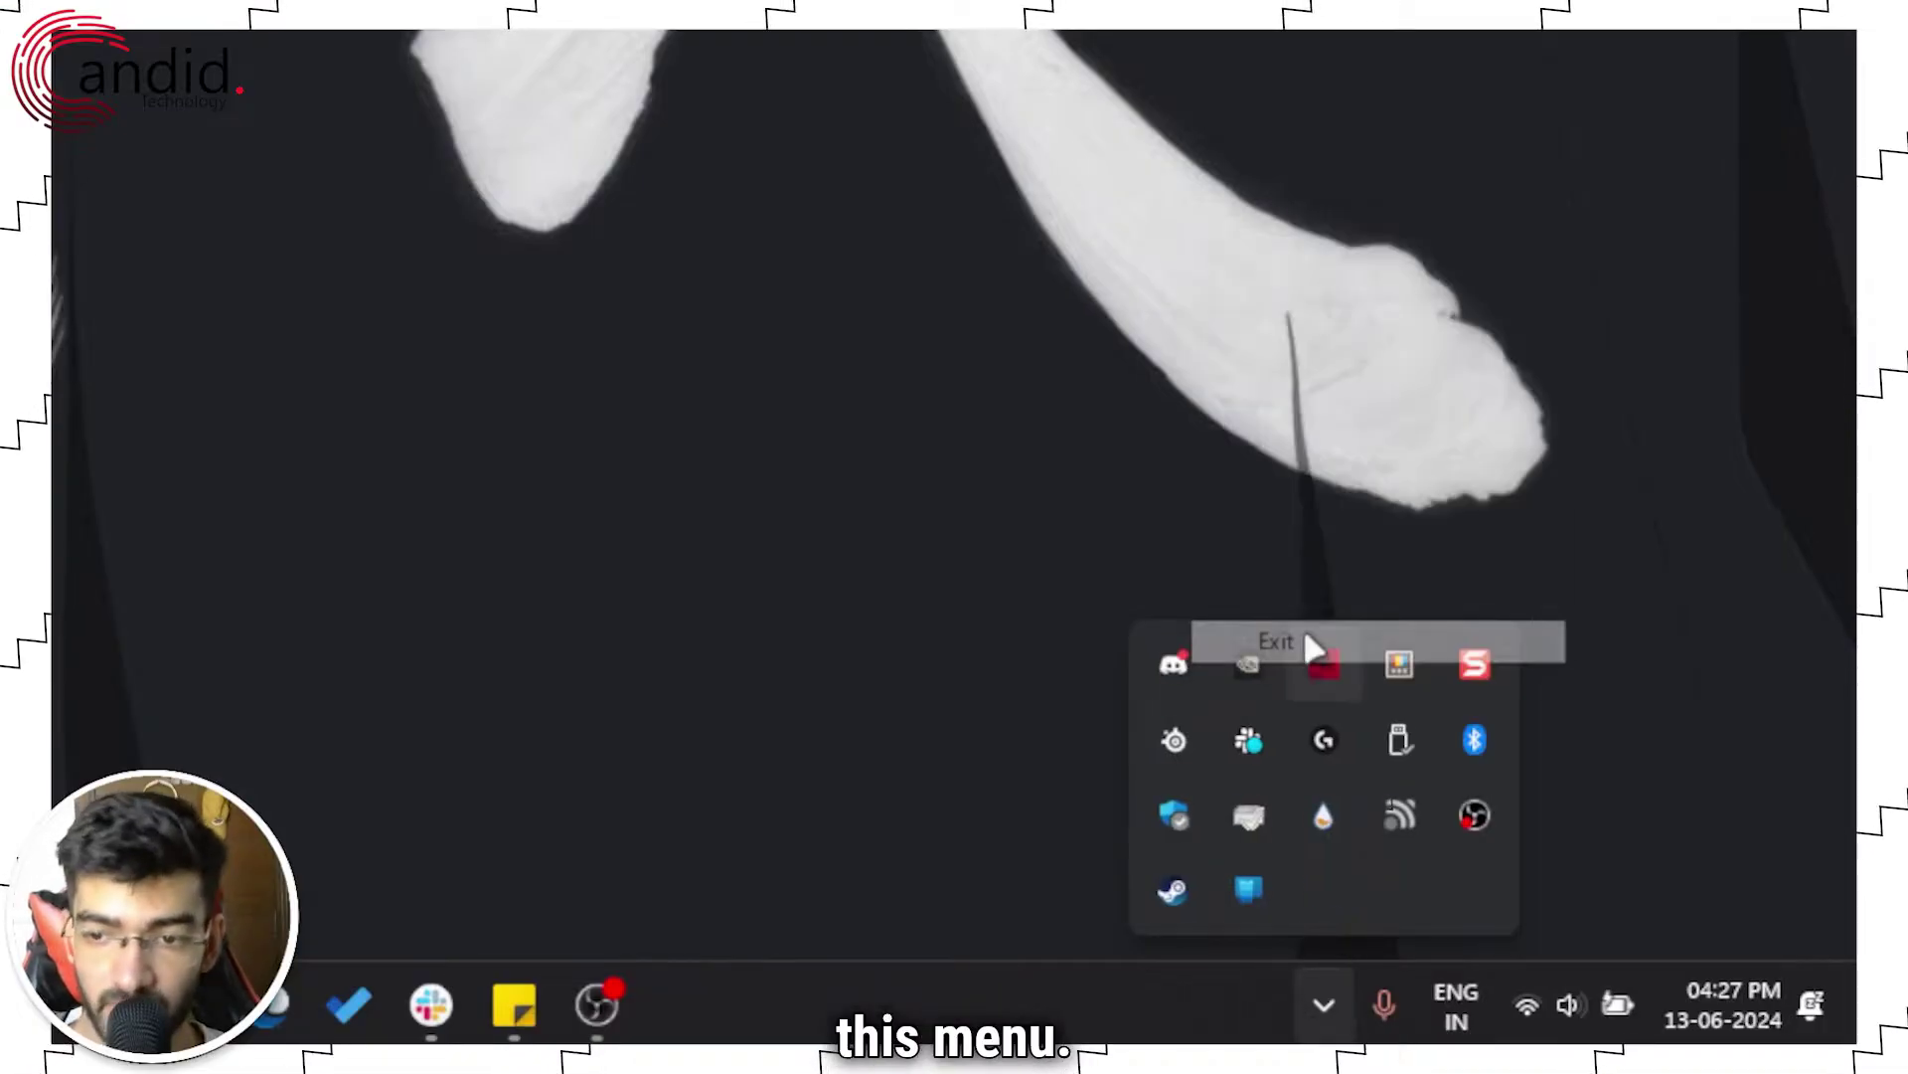
left_click(871, 459)
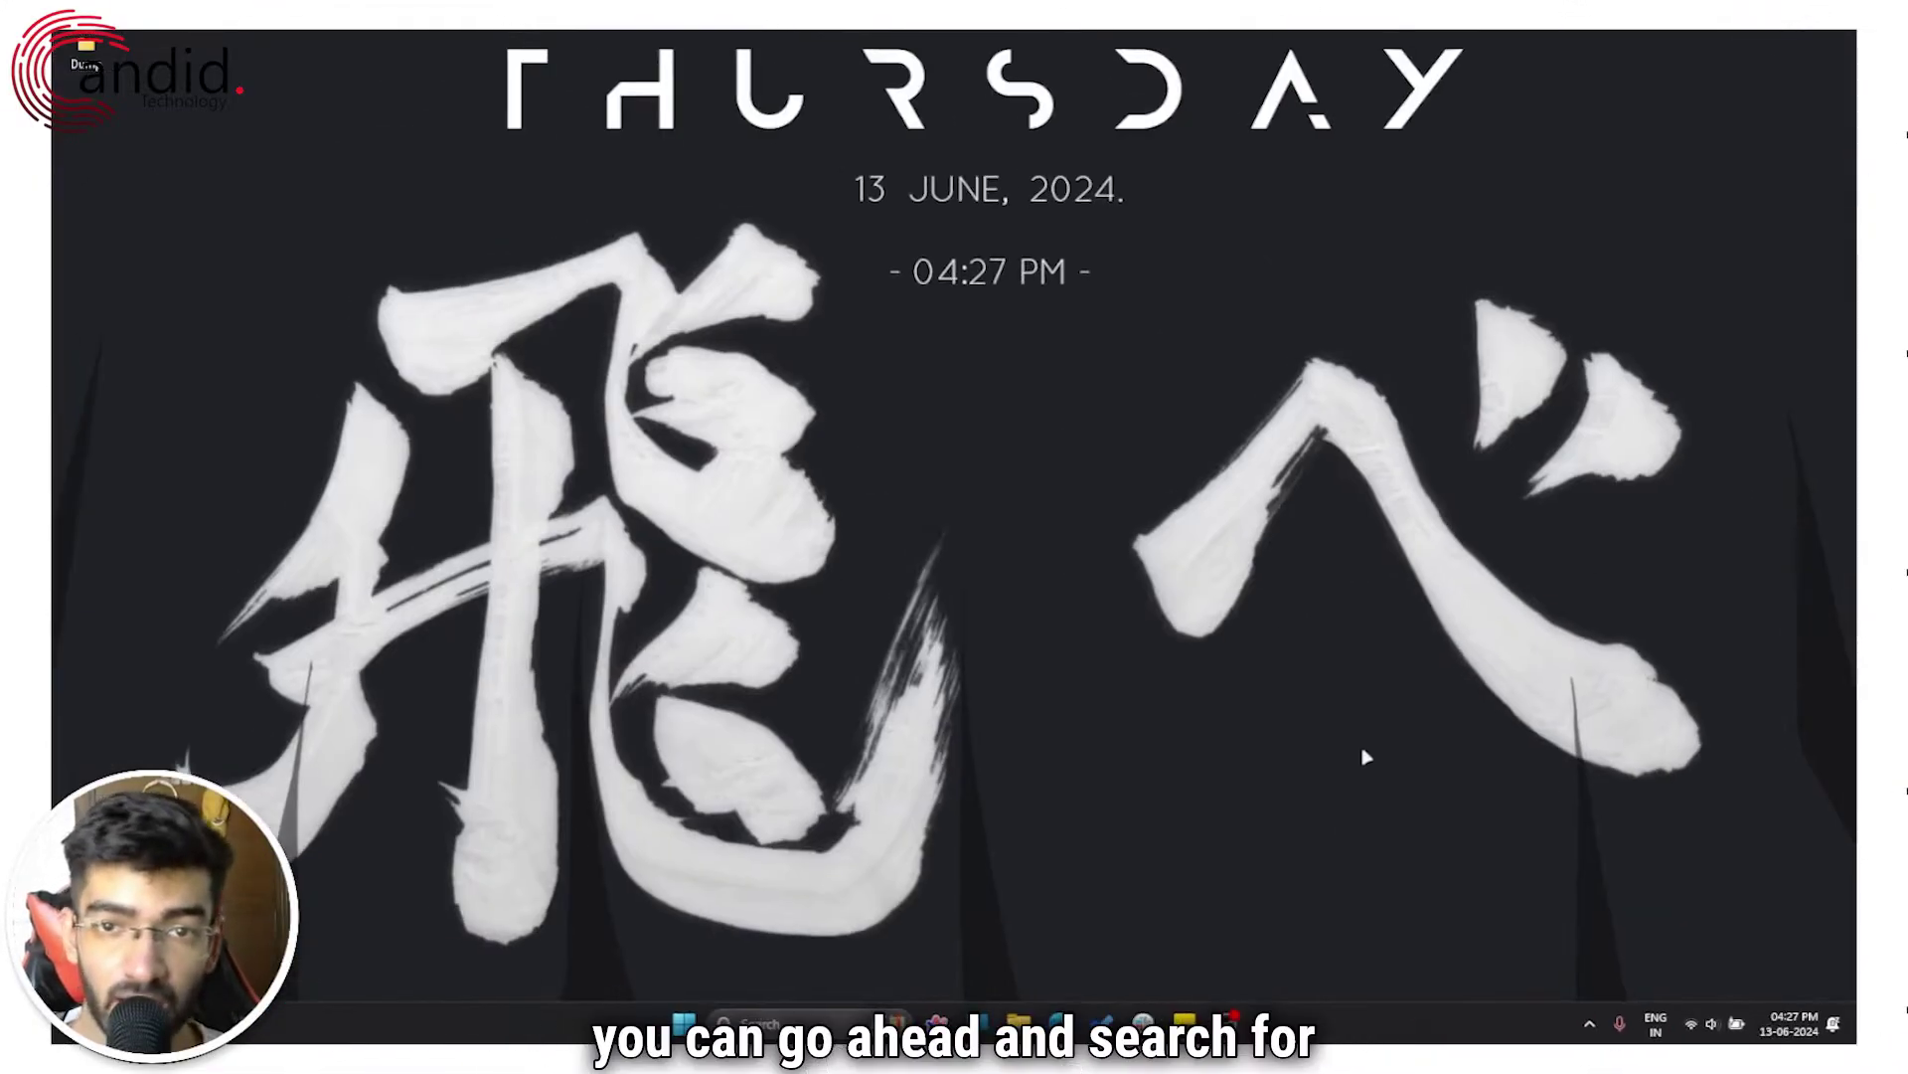
Step: Search Start for 'utorr' and relaunch uTorrent from the best match
key("super")
type("ot")
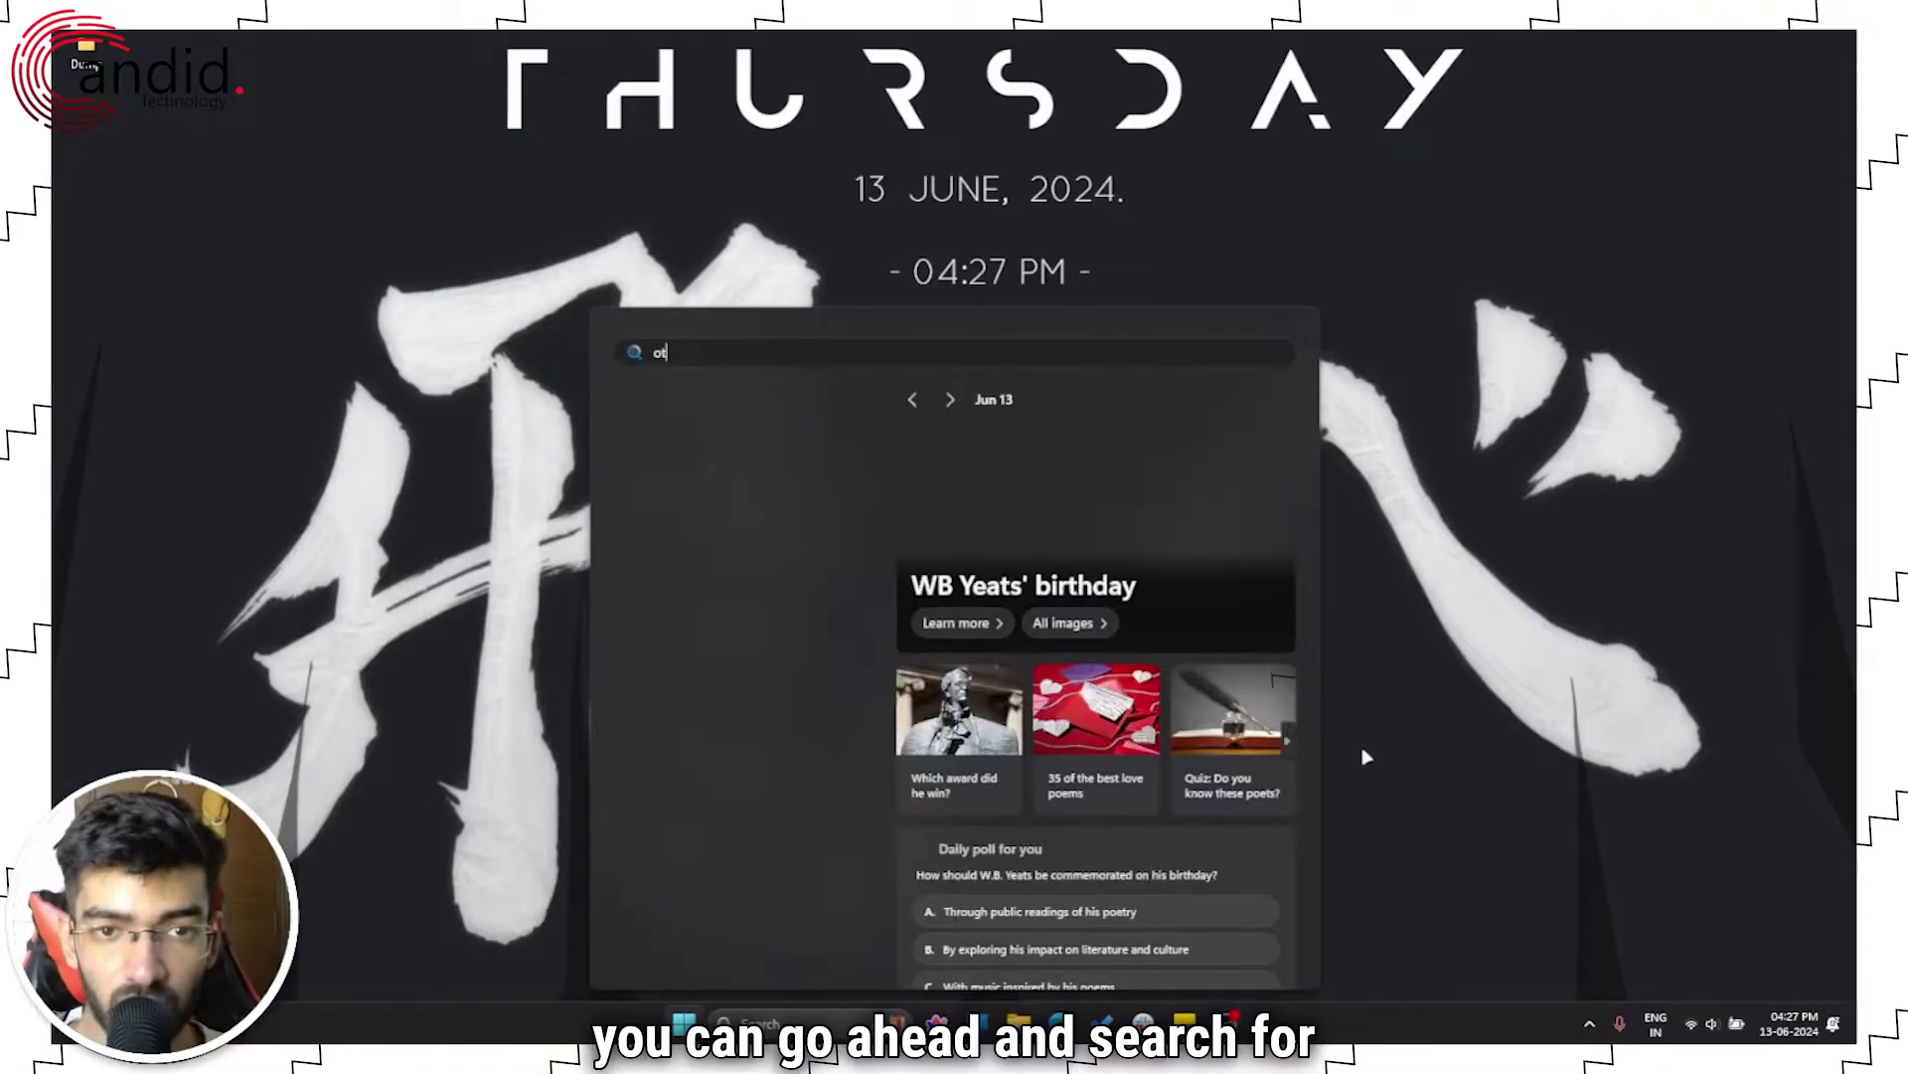
type("orre")
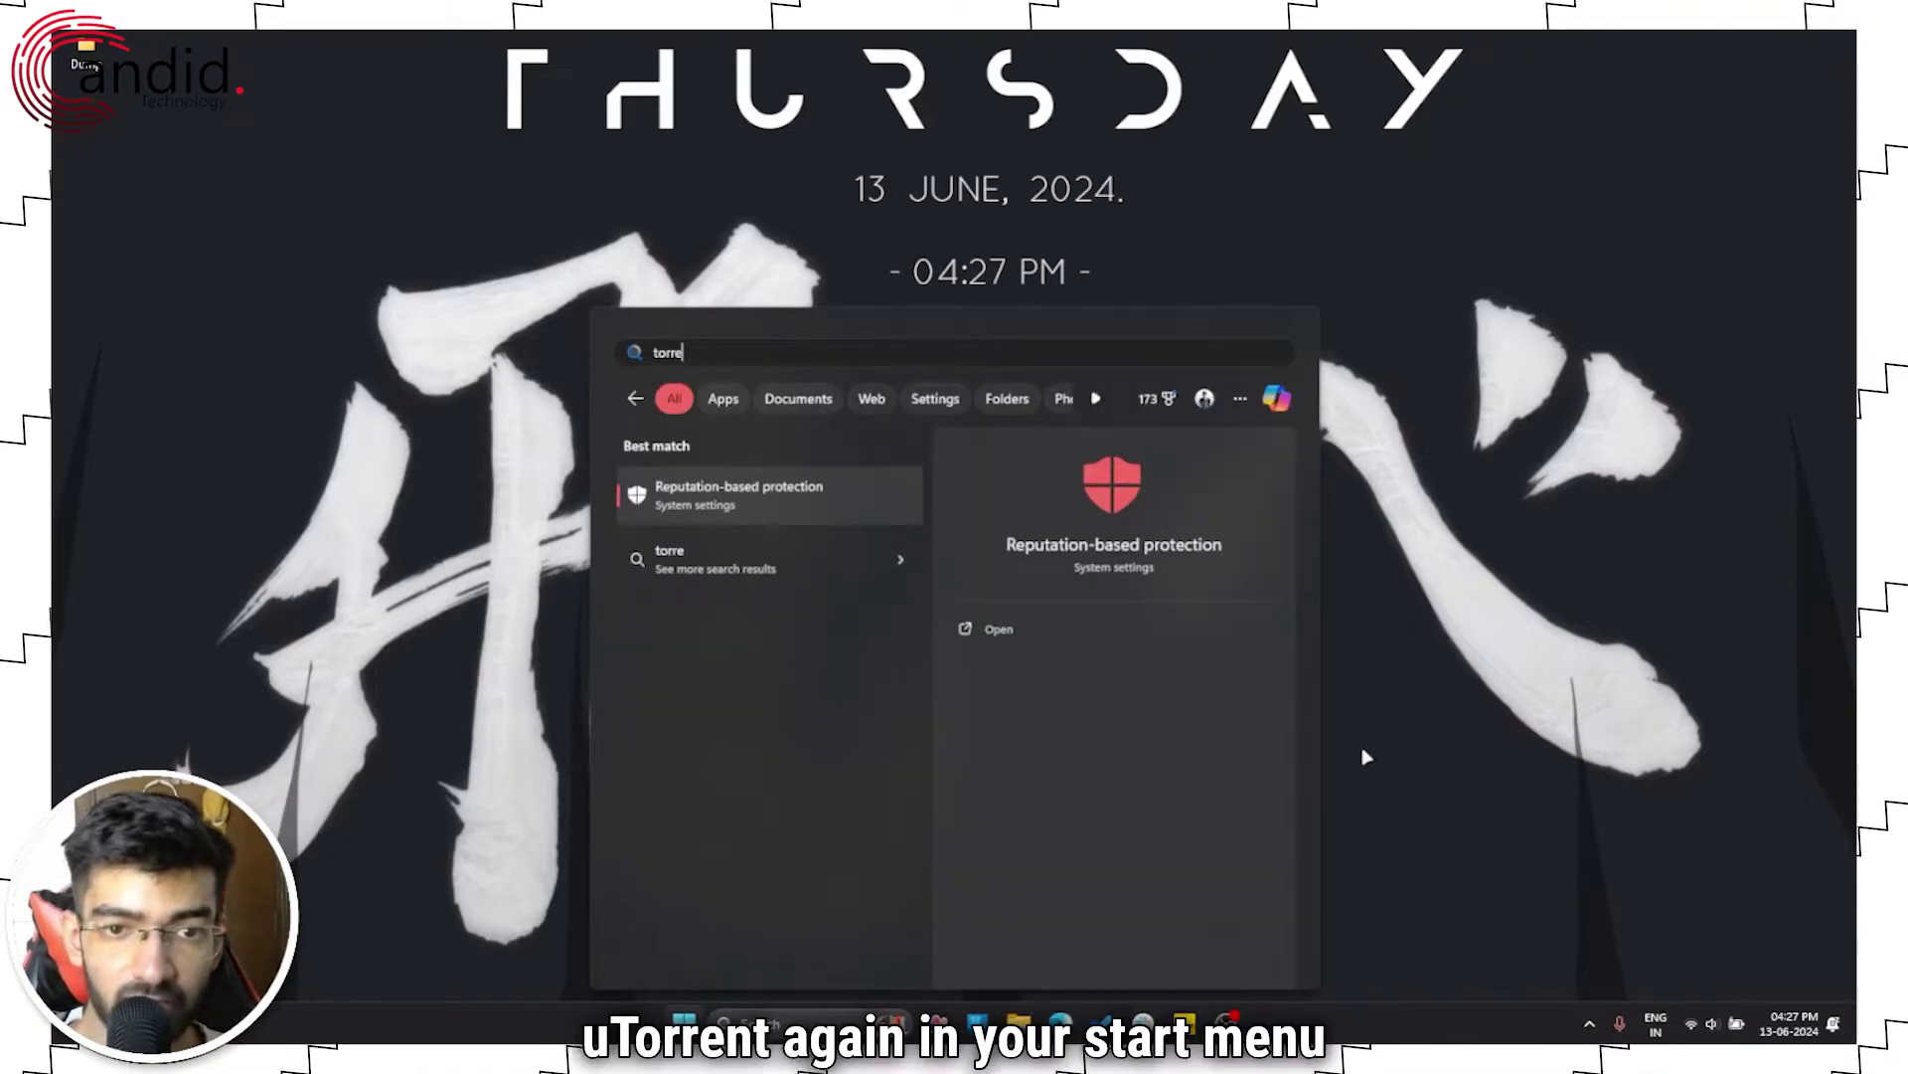
key("BackSpace")
key("BackSpace")
key("BackSpace")
type("utorr")
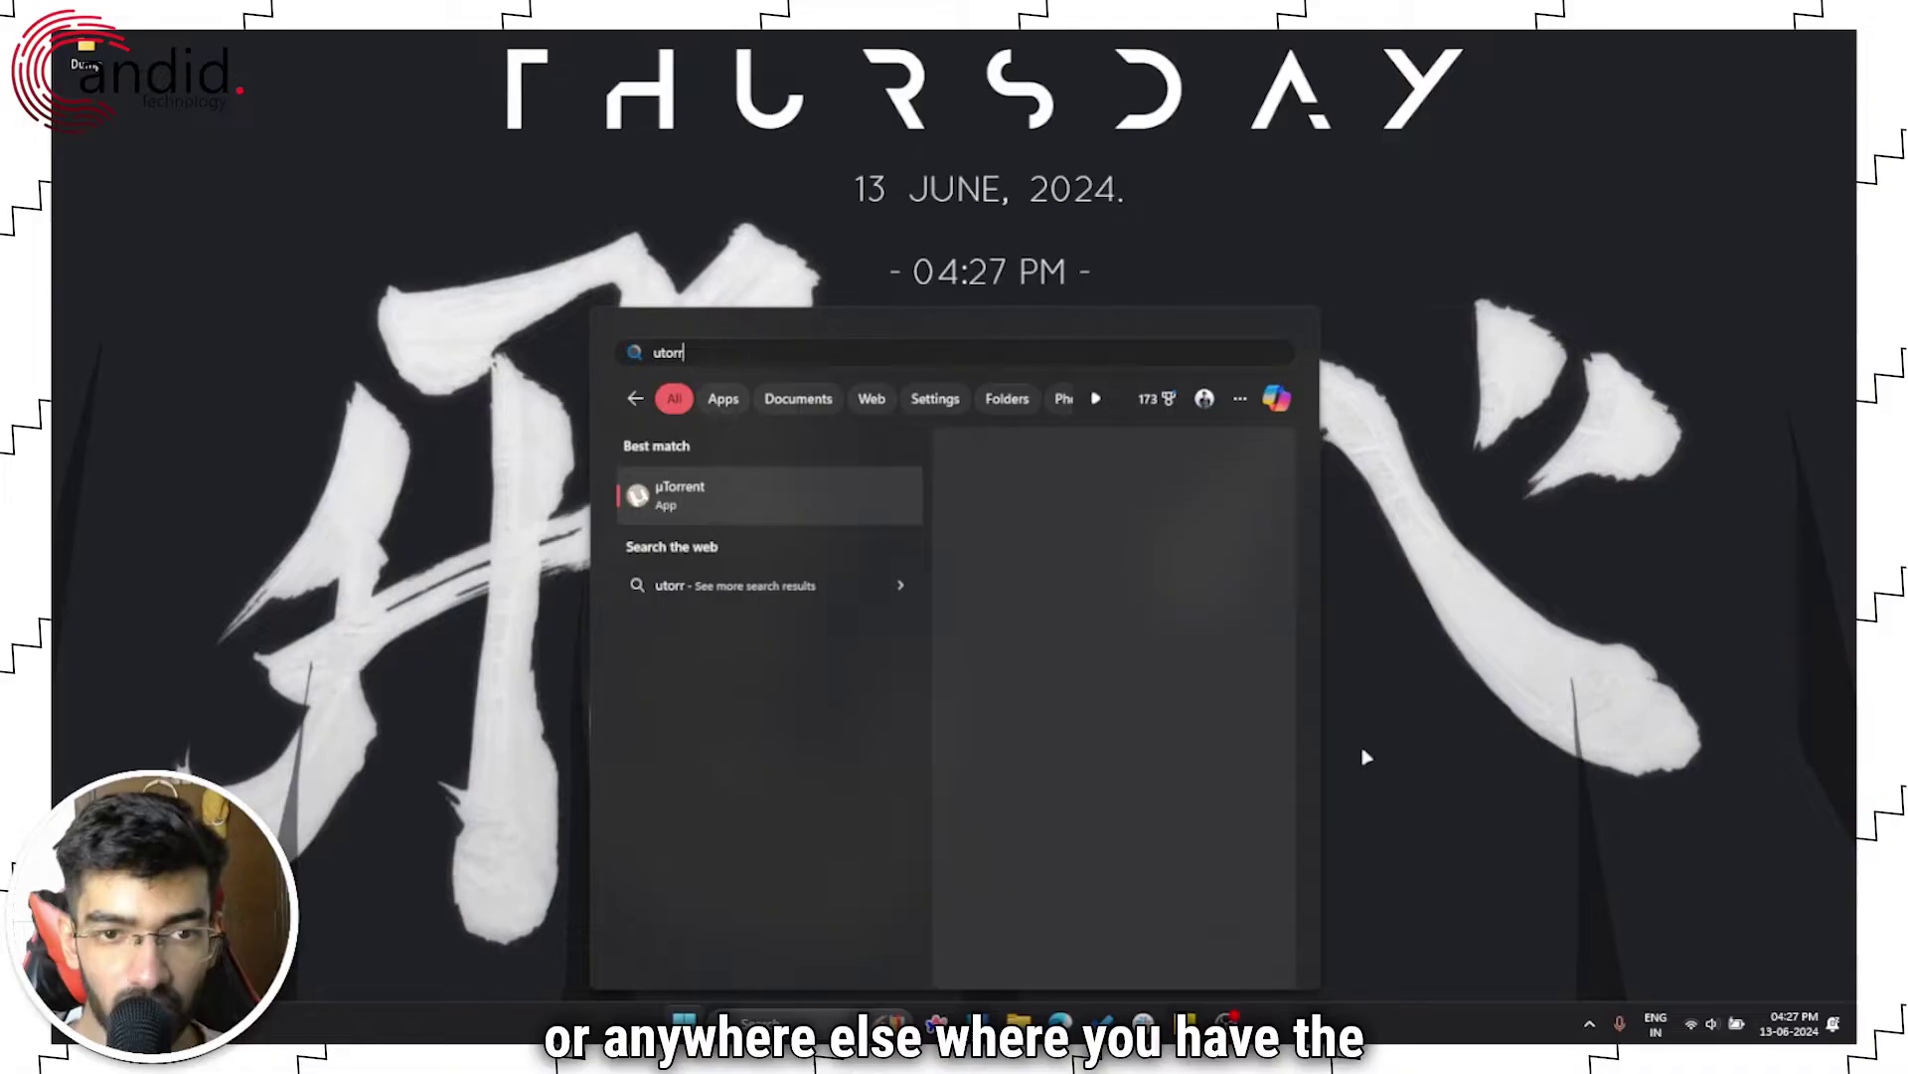
left_click(750, 506)
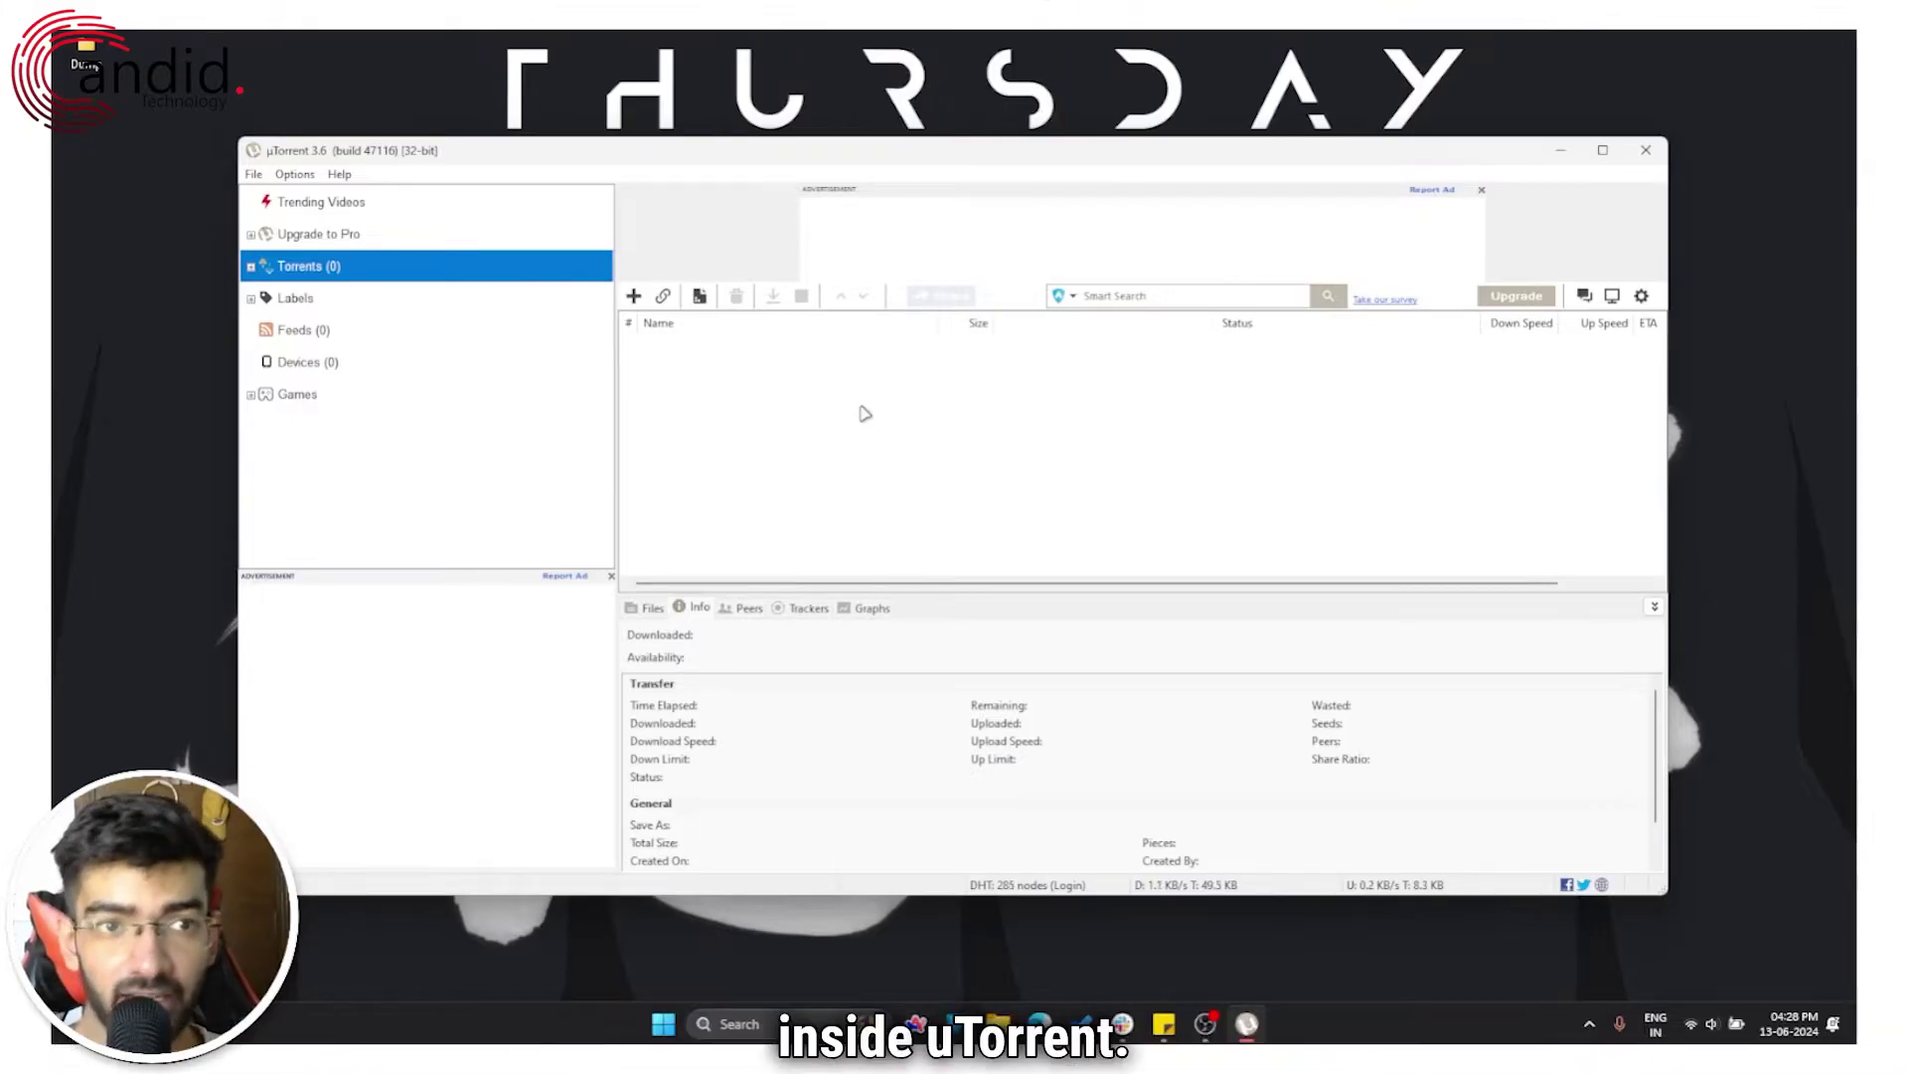
left_click(254, 174)
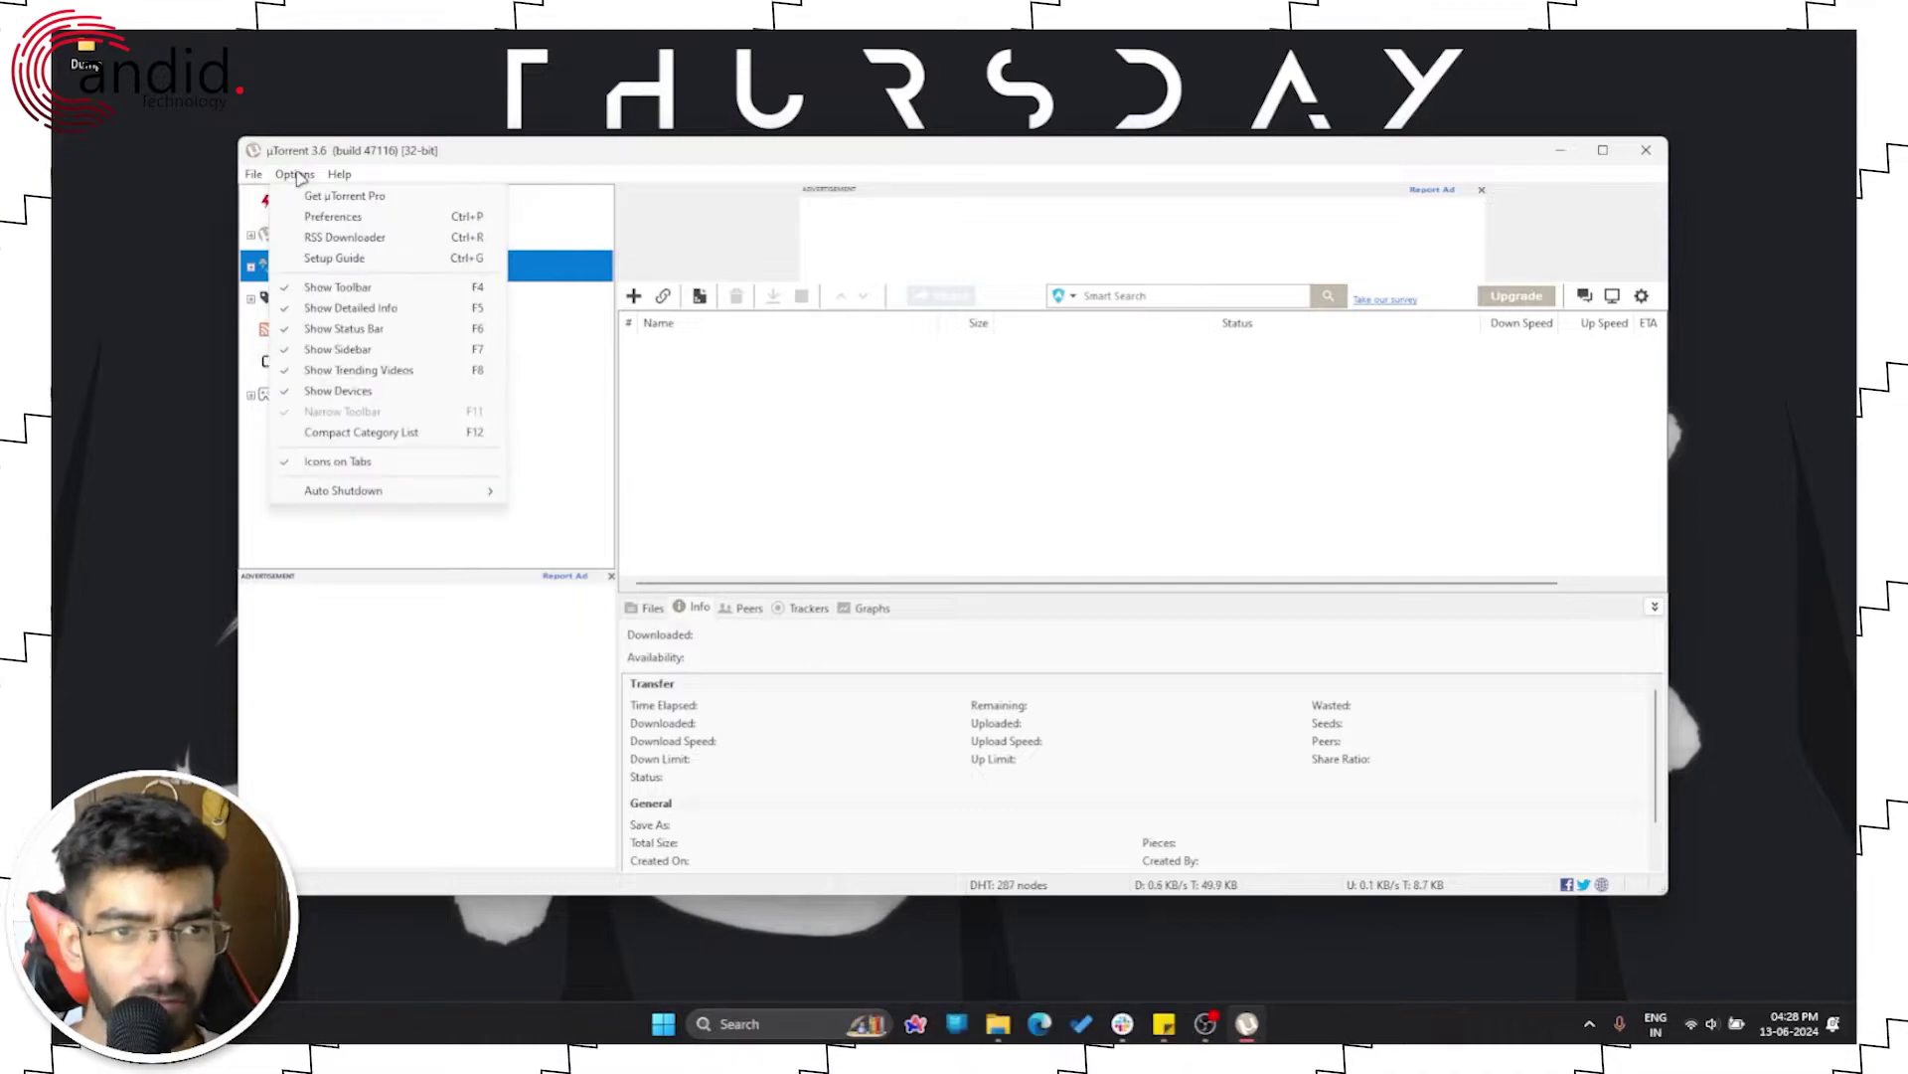
mouse_move(294, 174)
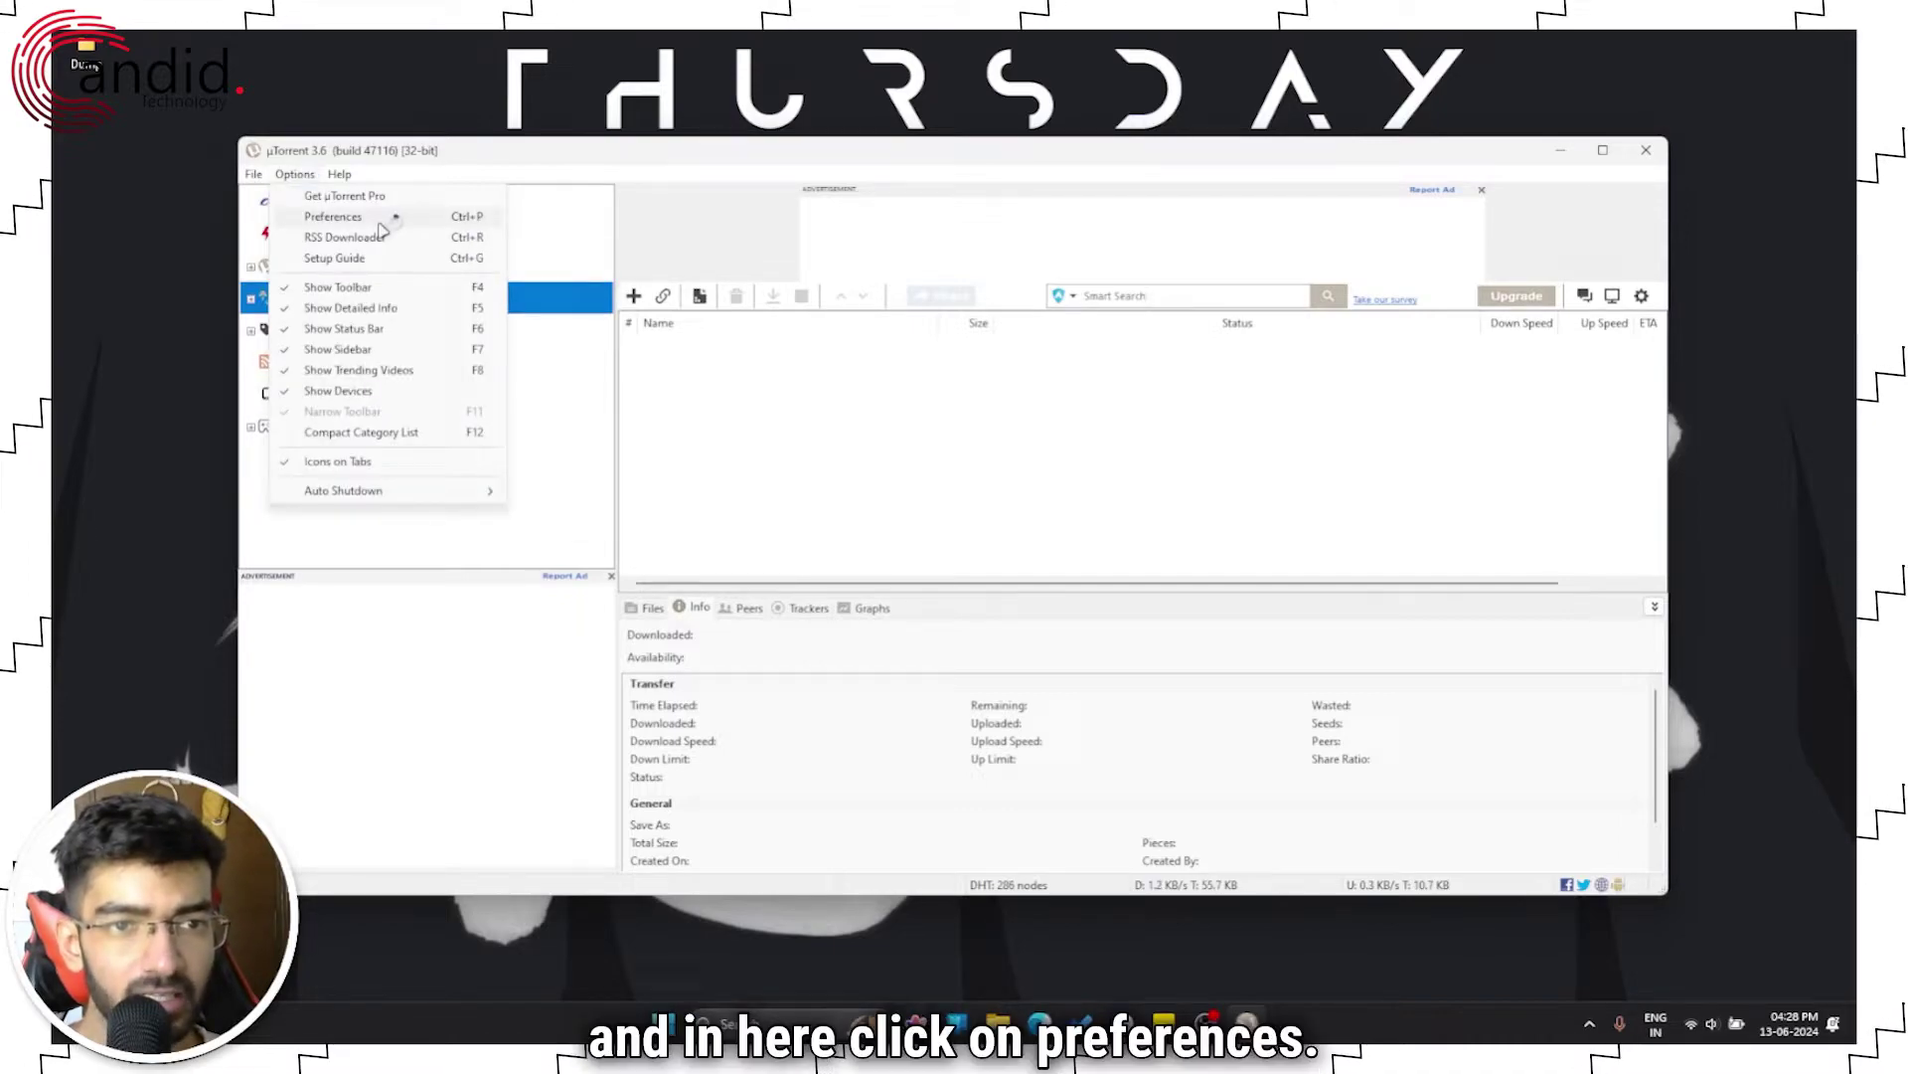
left_click(381, 222)
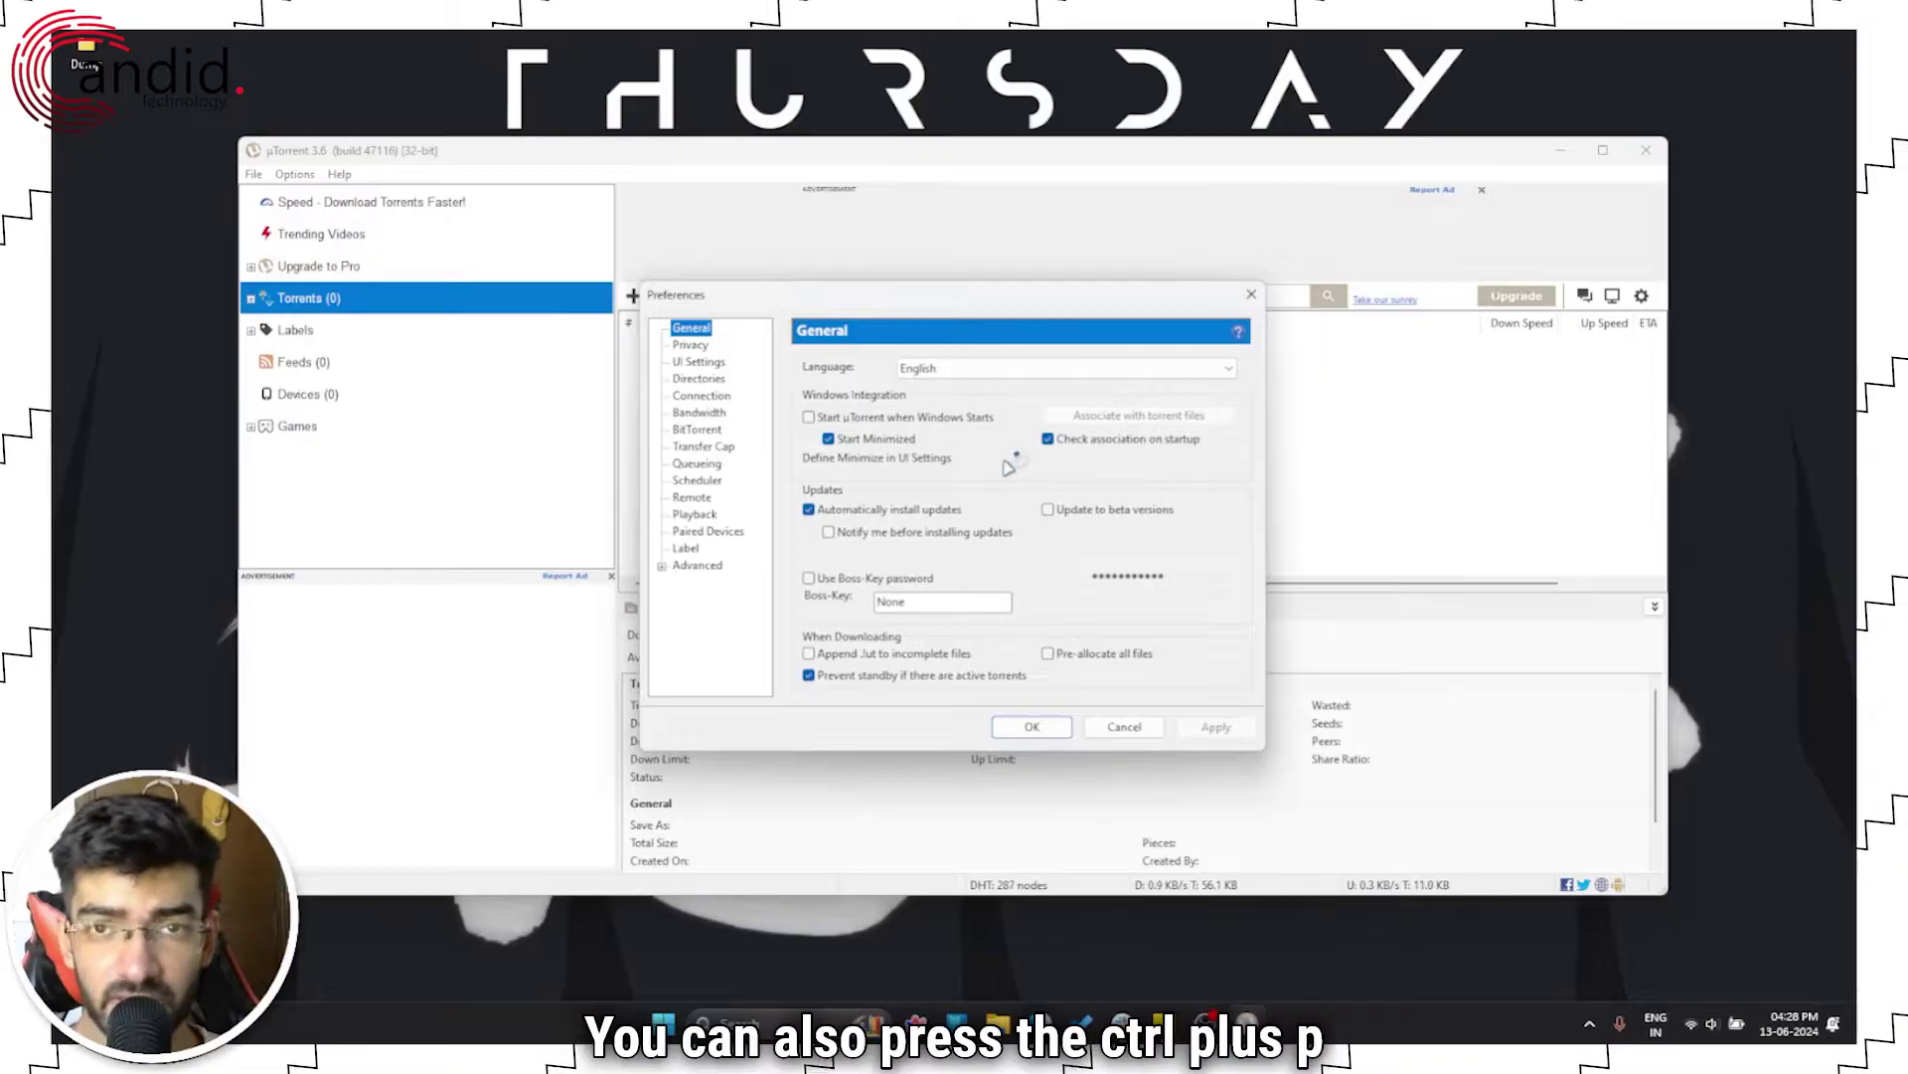
mouse_move(885, 297)
left_mouse_down()
mouse_move(962, 278)
mouse_move(941, 289)
left_mouse_up()
left_click(751, 385)
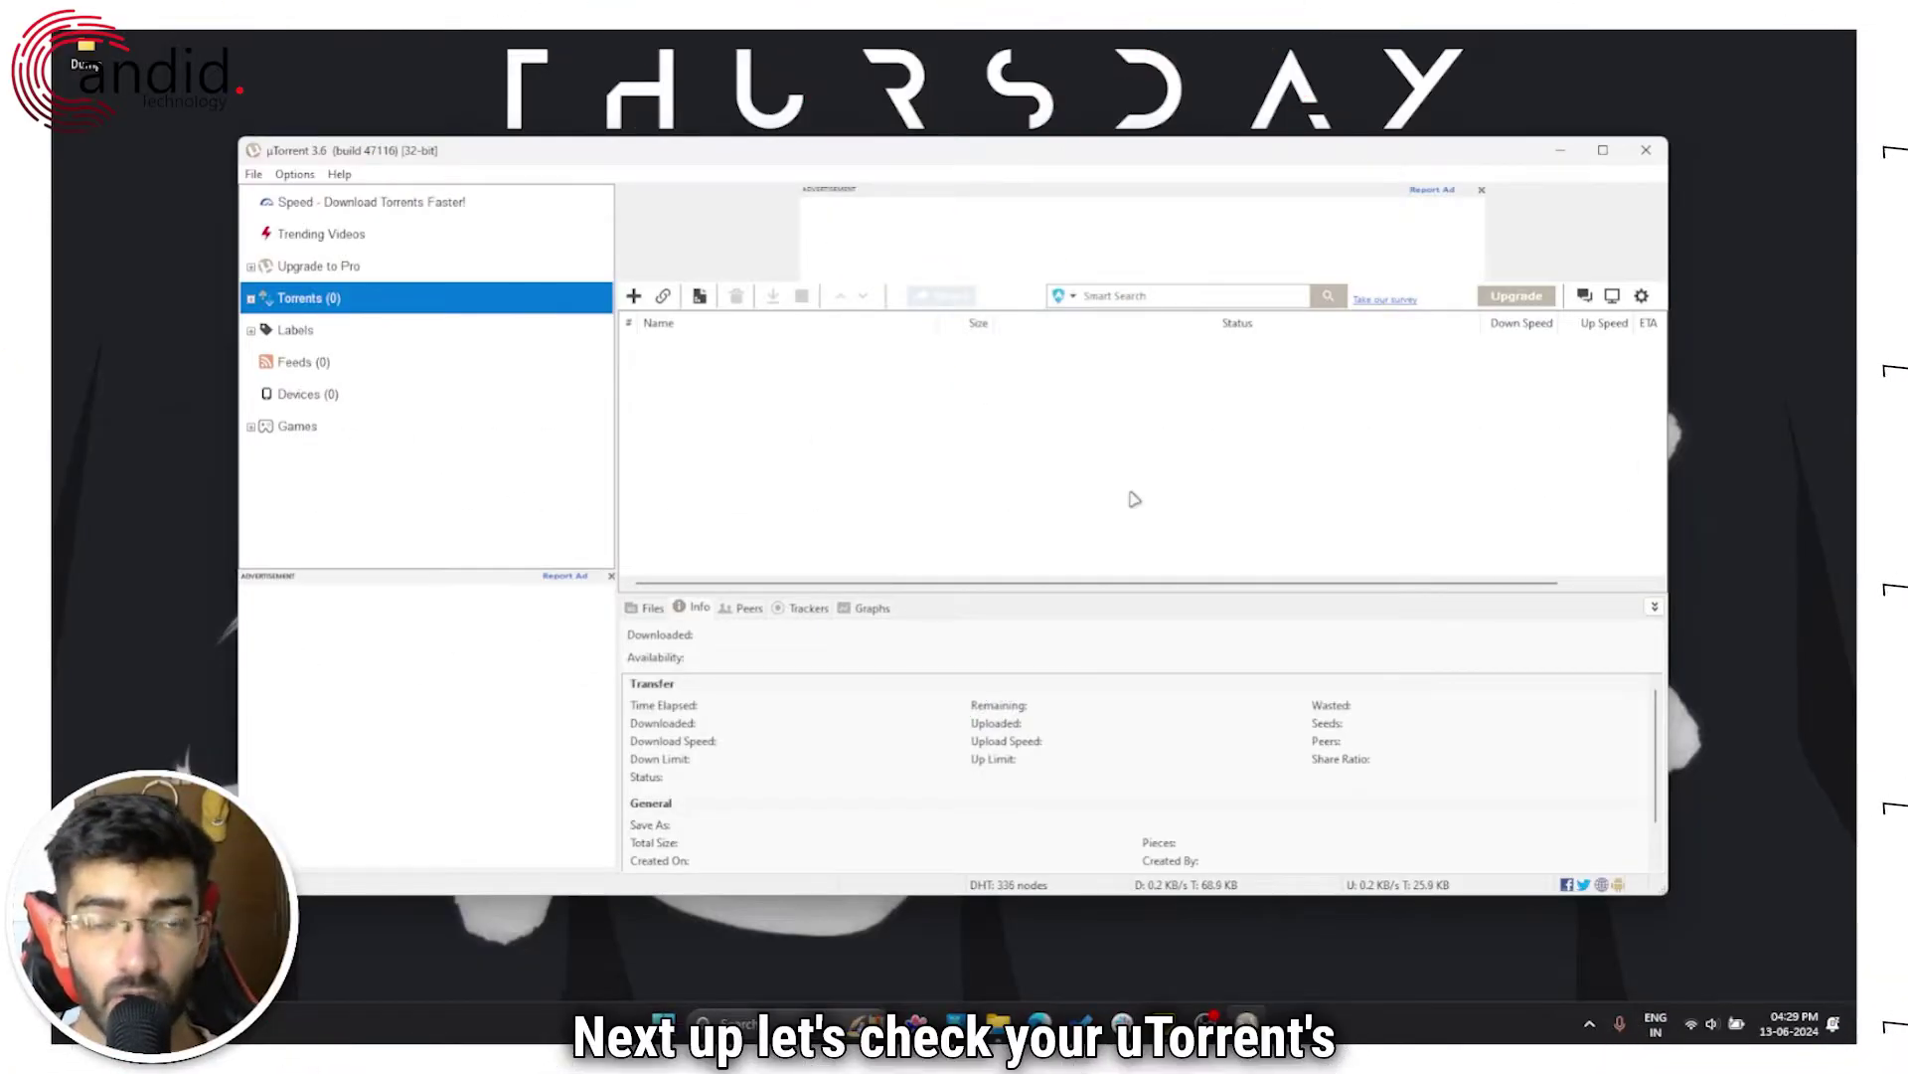
Step: Launch the Setup Guide with New Delhi, IN as test server and Automatic Port Mapping ticked
left_click(314, 177)
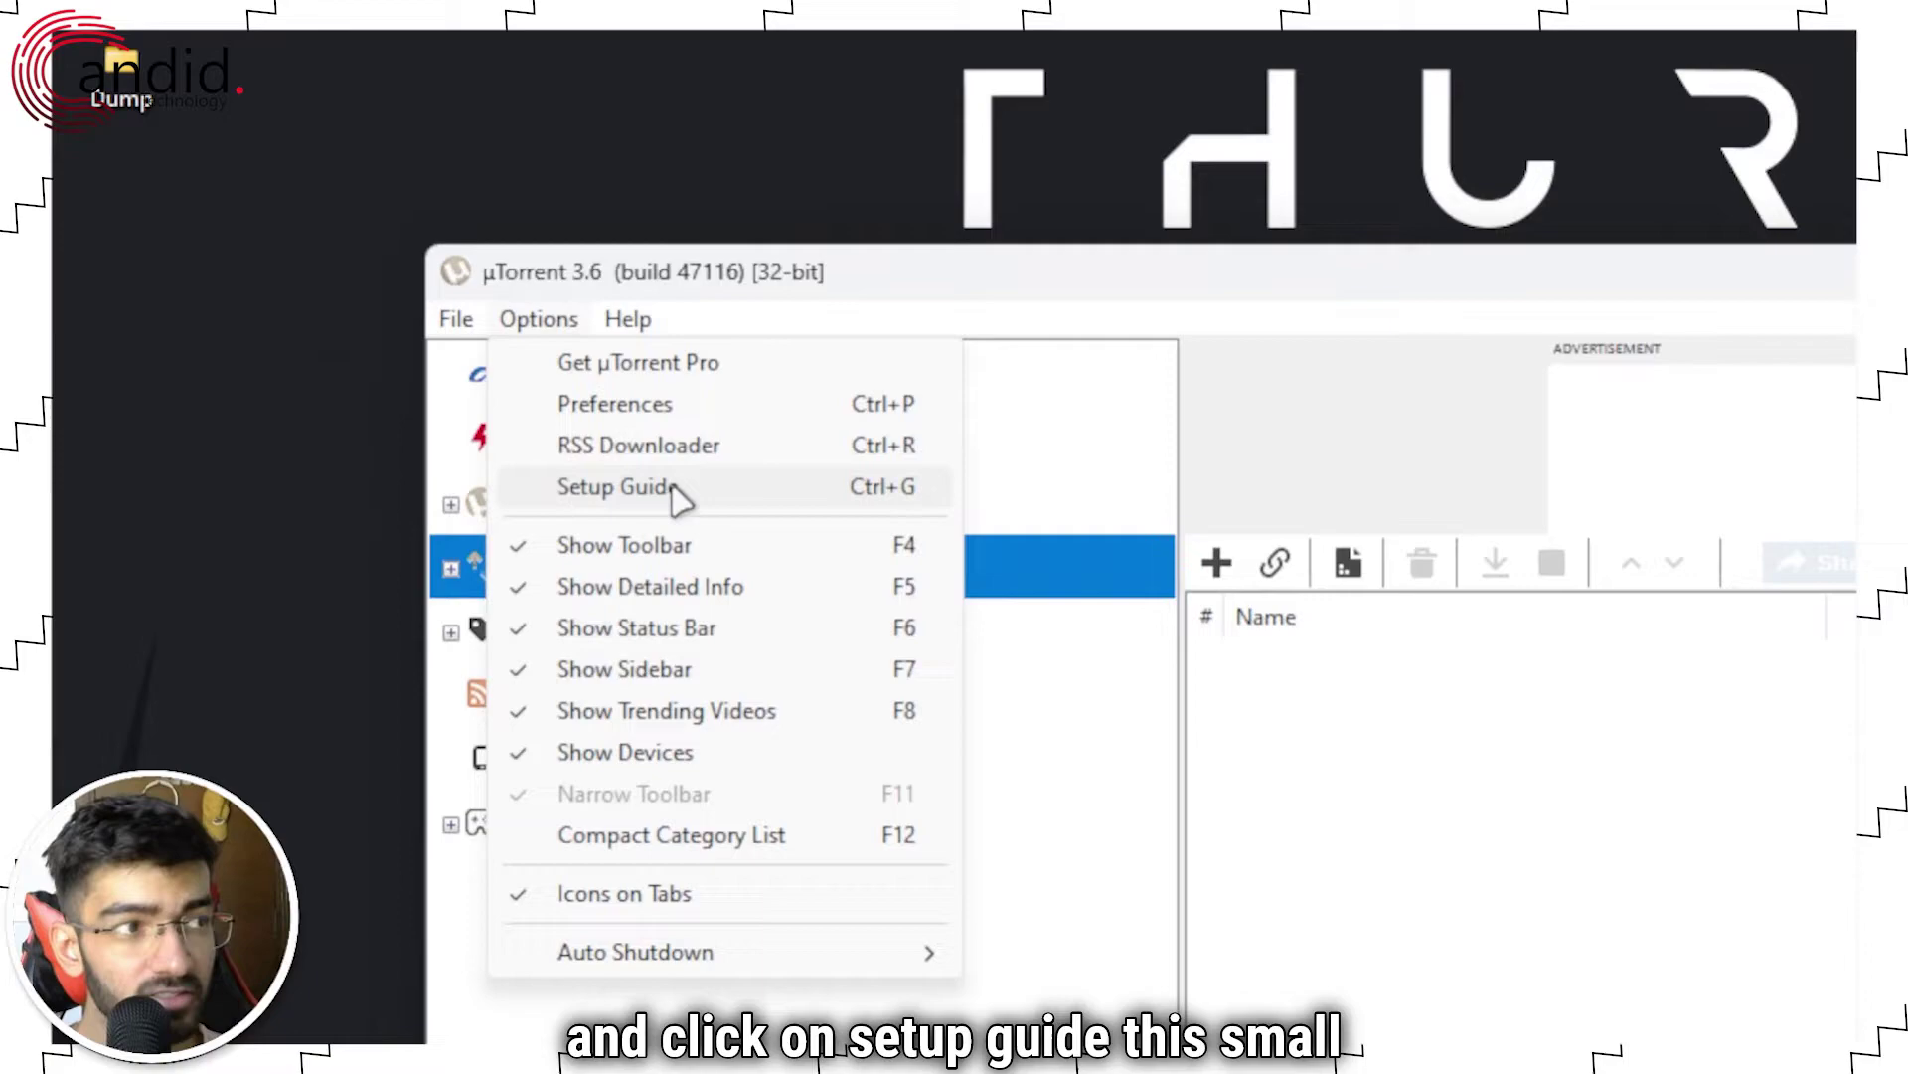
left_click(652, 500)
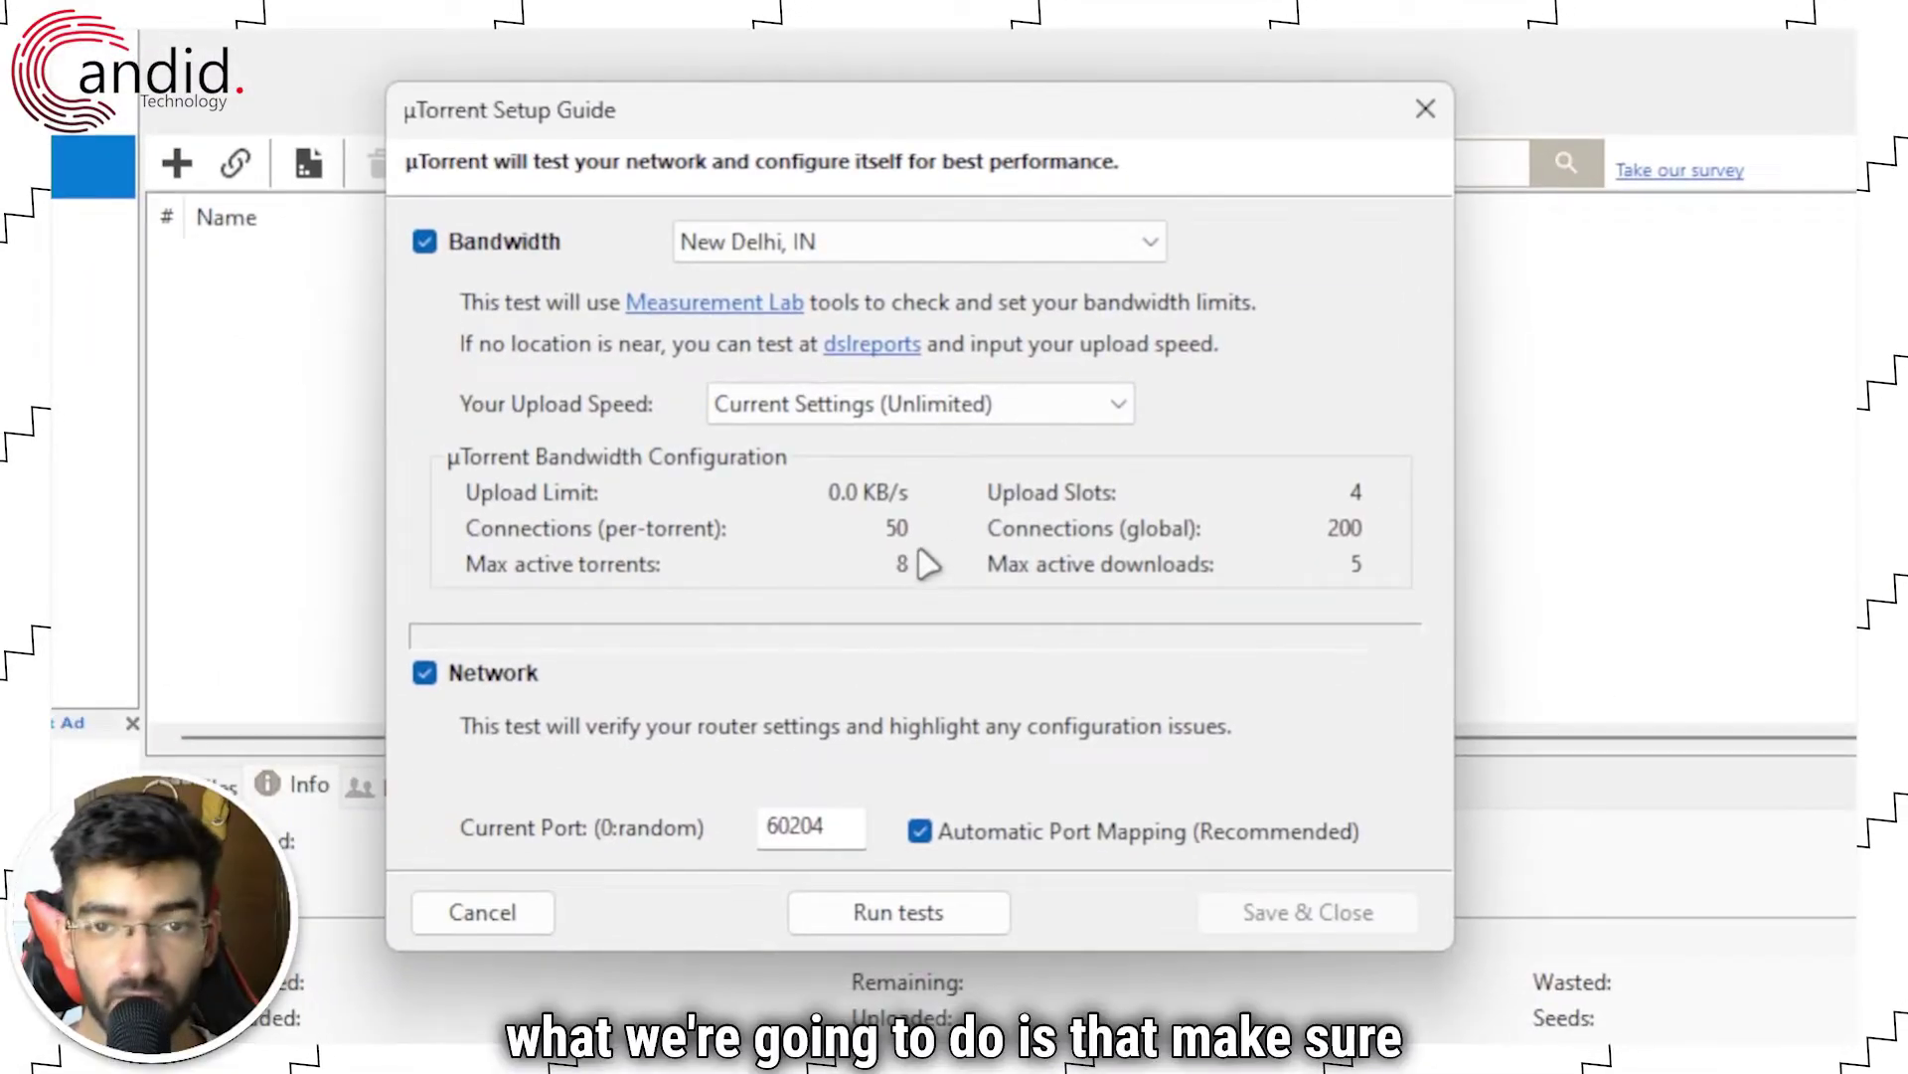
left_click(943, 257)
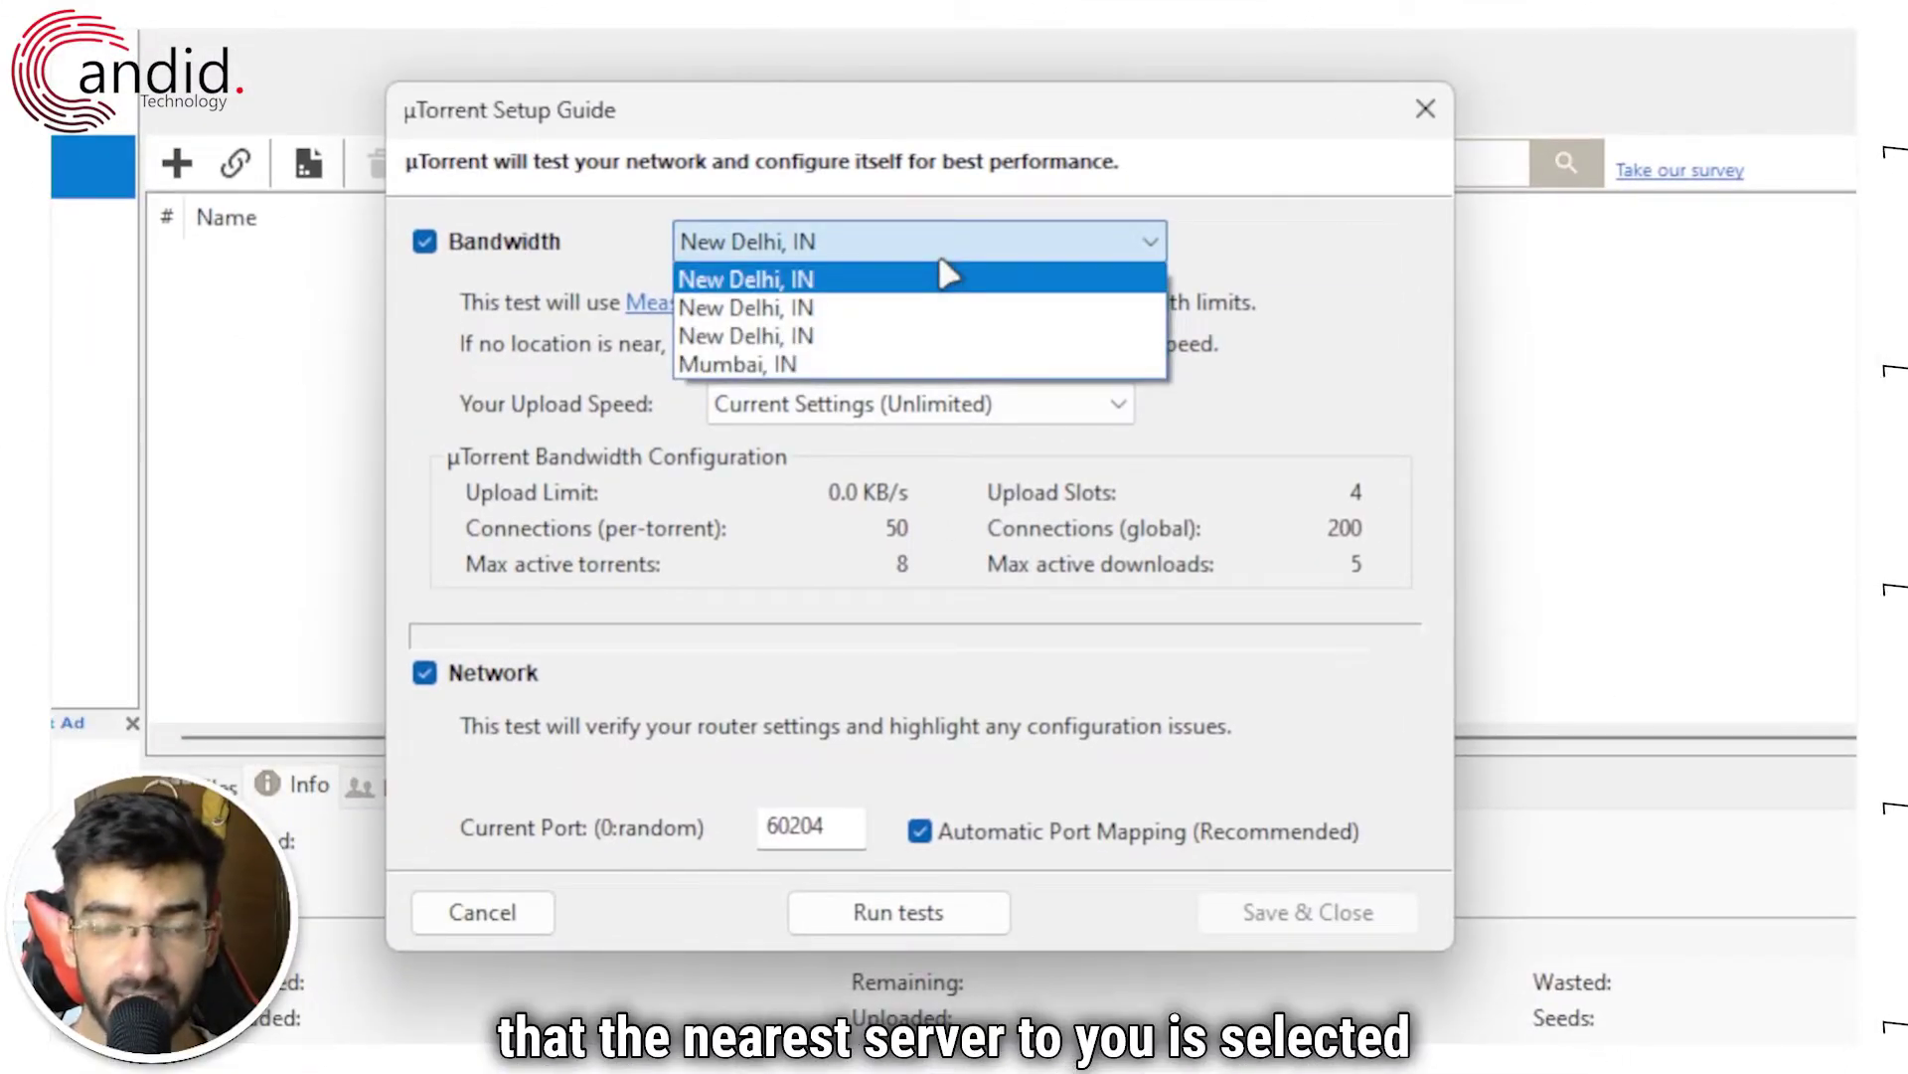
left_click(944, 279)
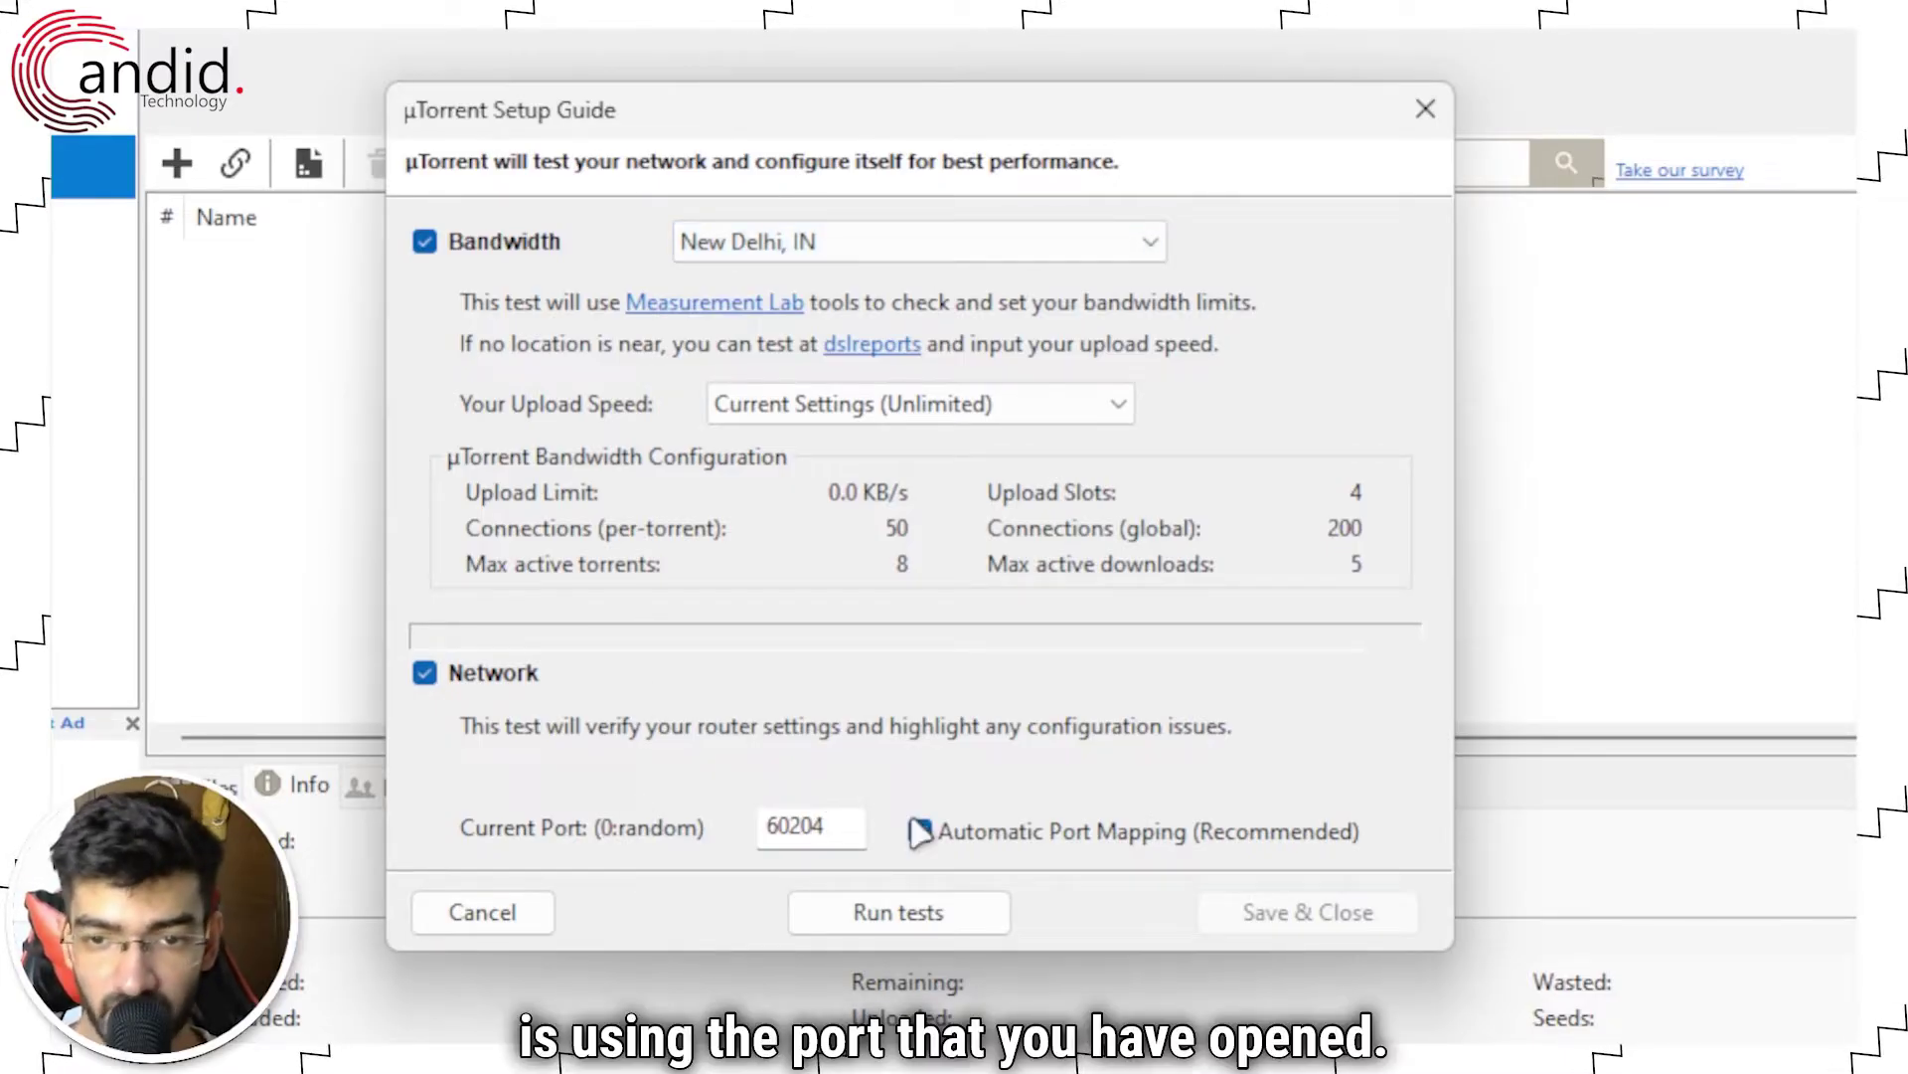
left_click(921, 831)
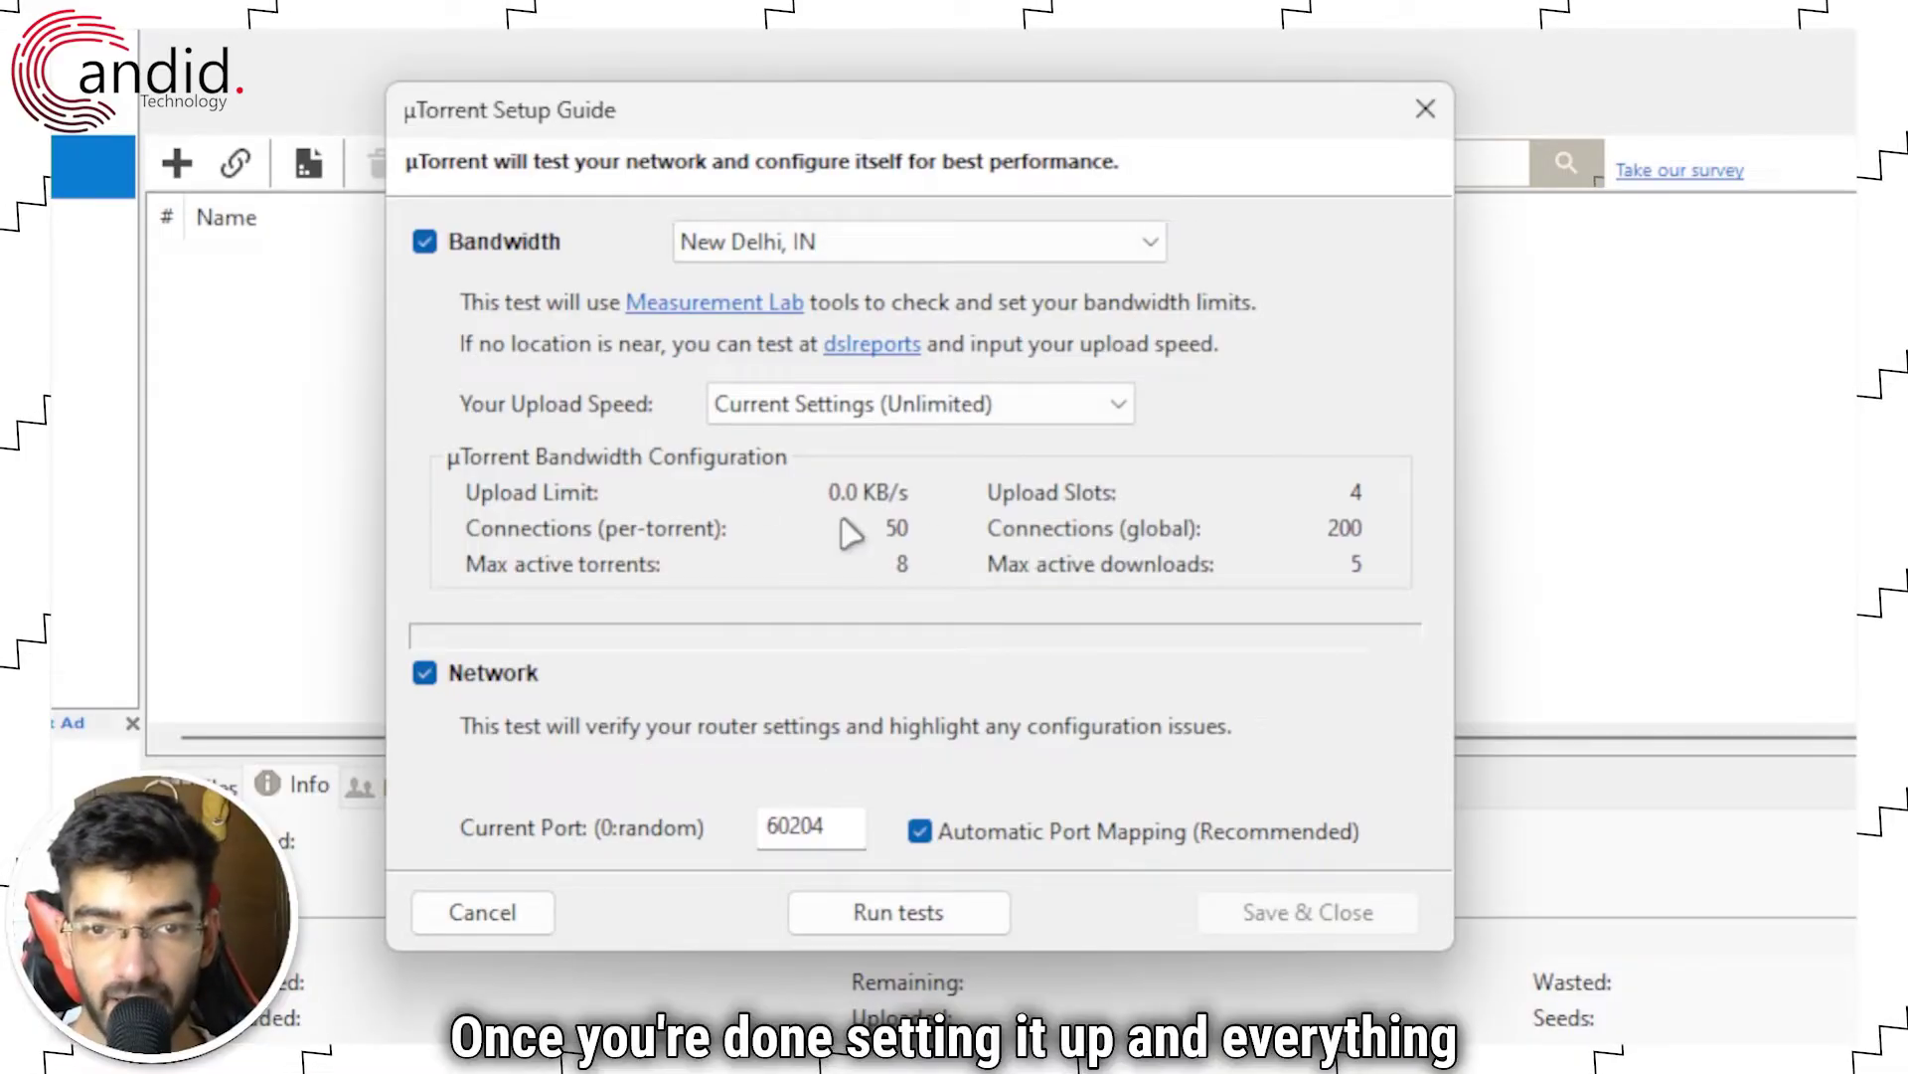
left_click(1041, 411)
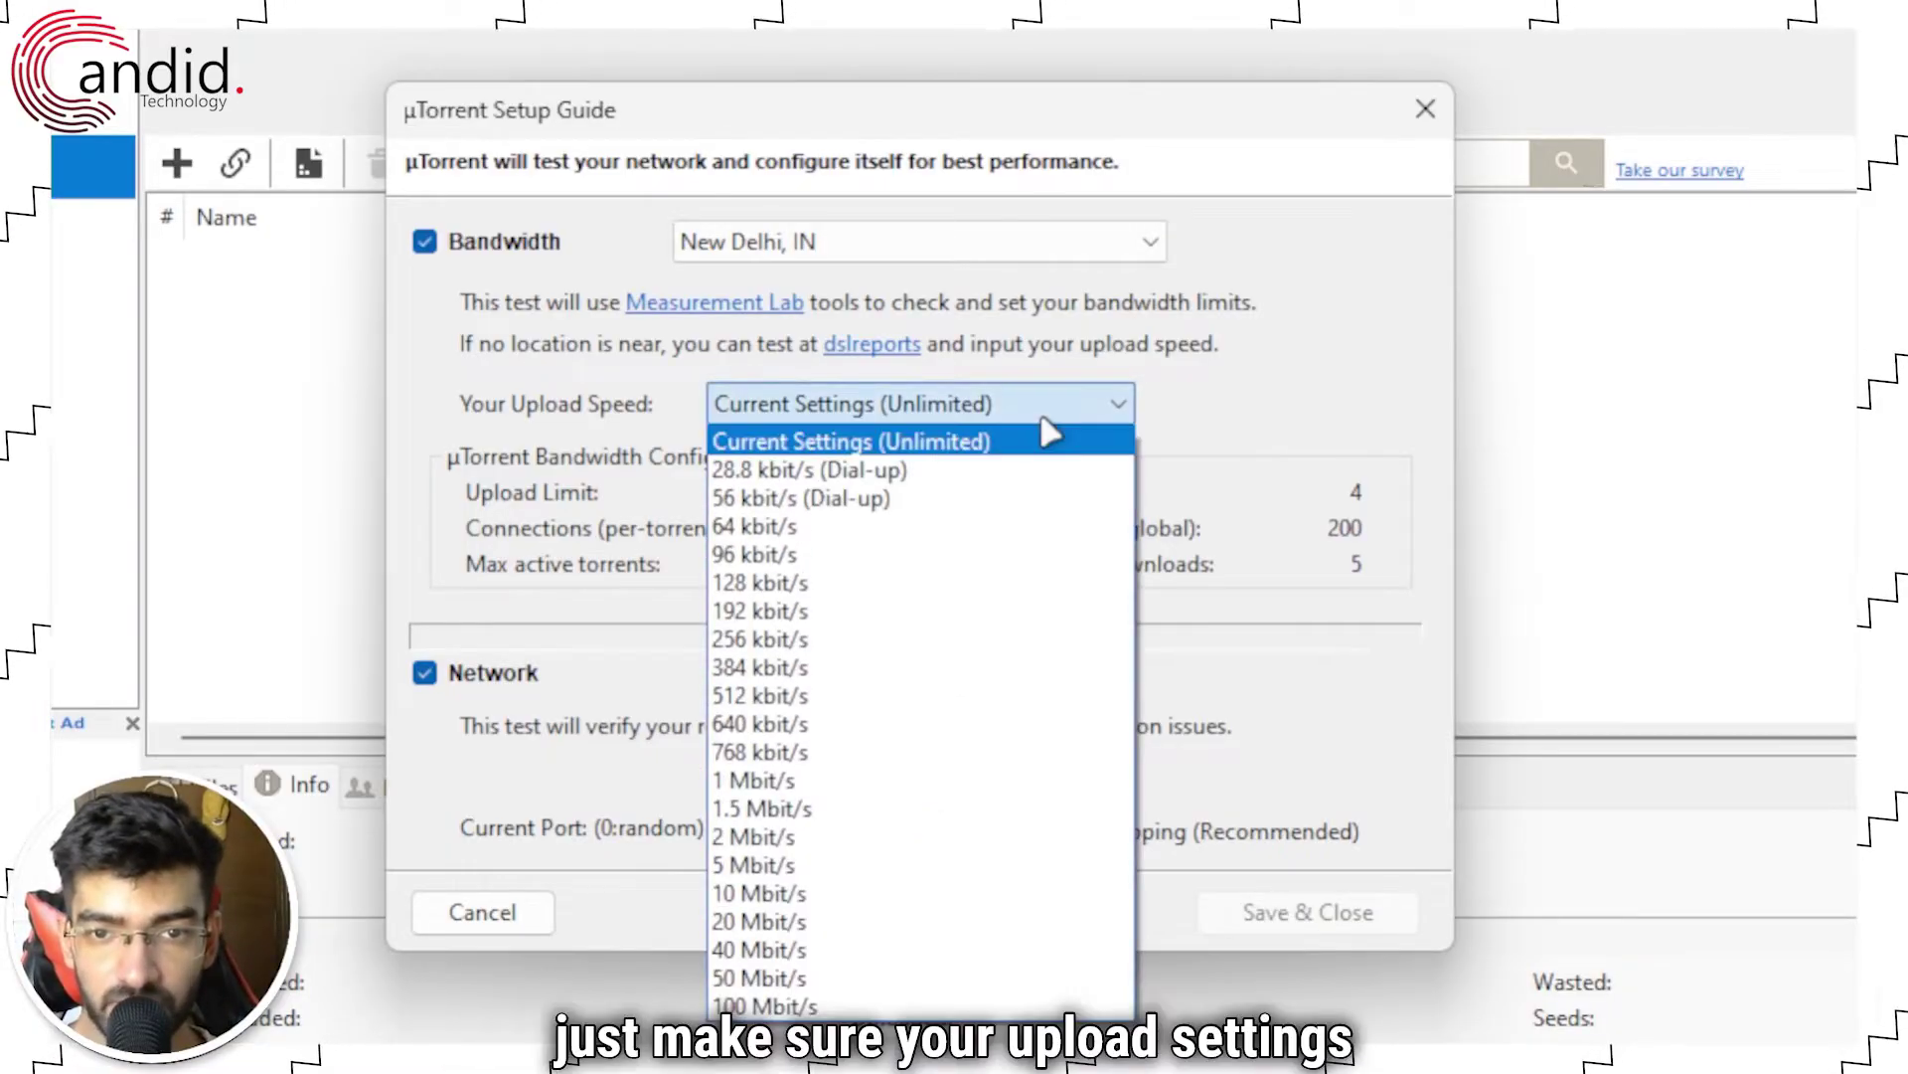
left_click(1018, 445)
left_click(1038, 412)
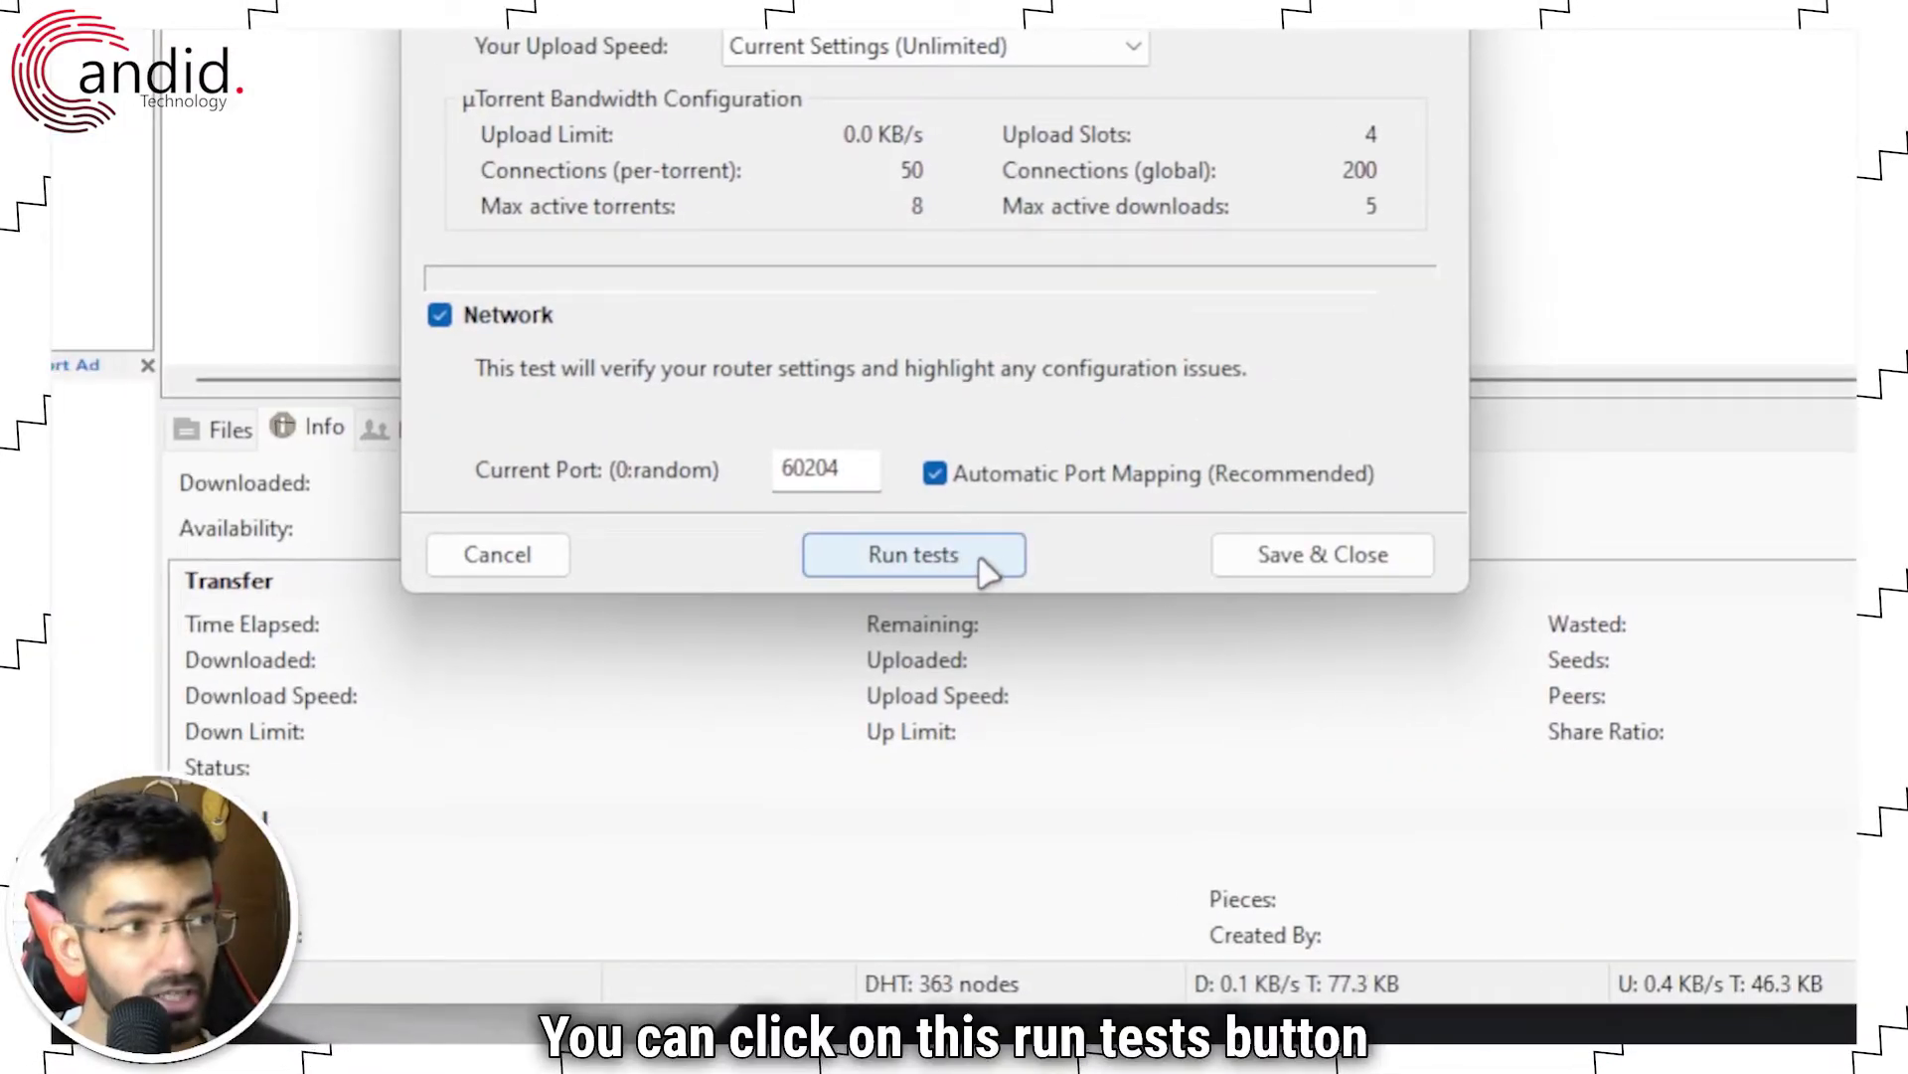
left_click(984, 556)
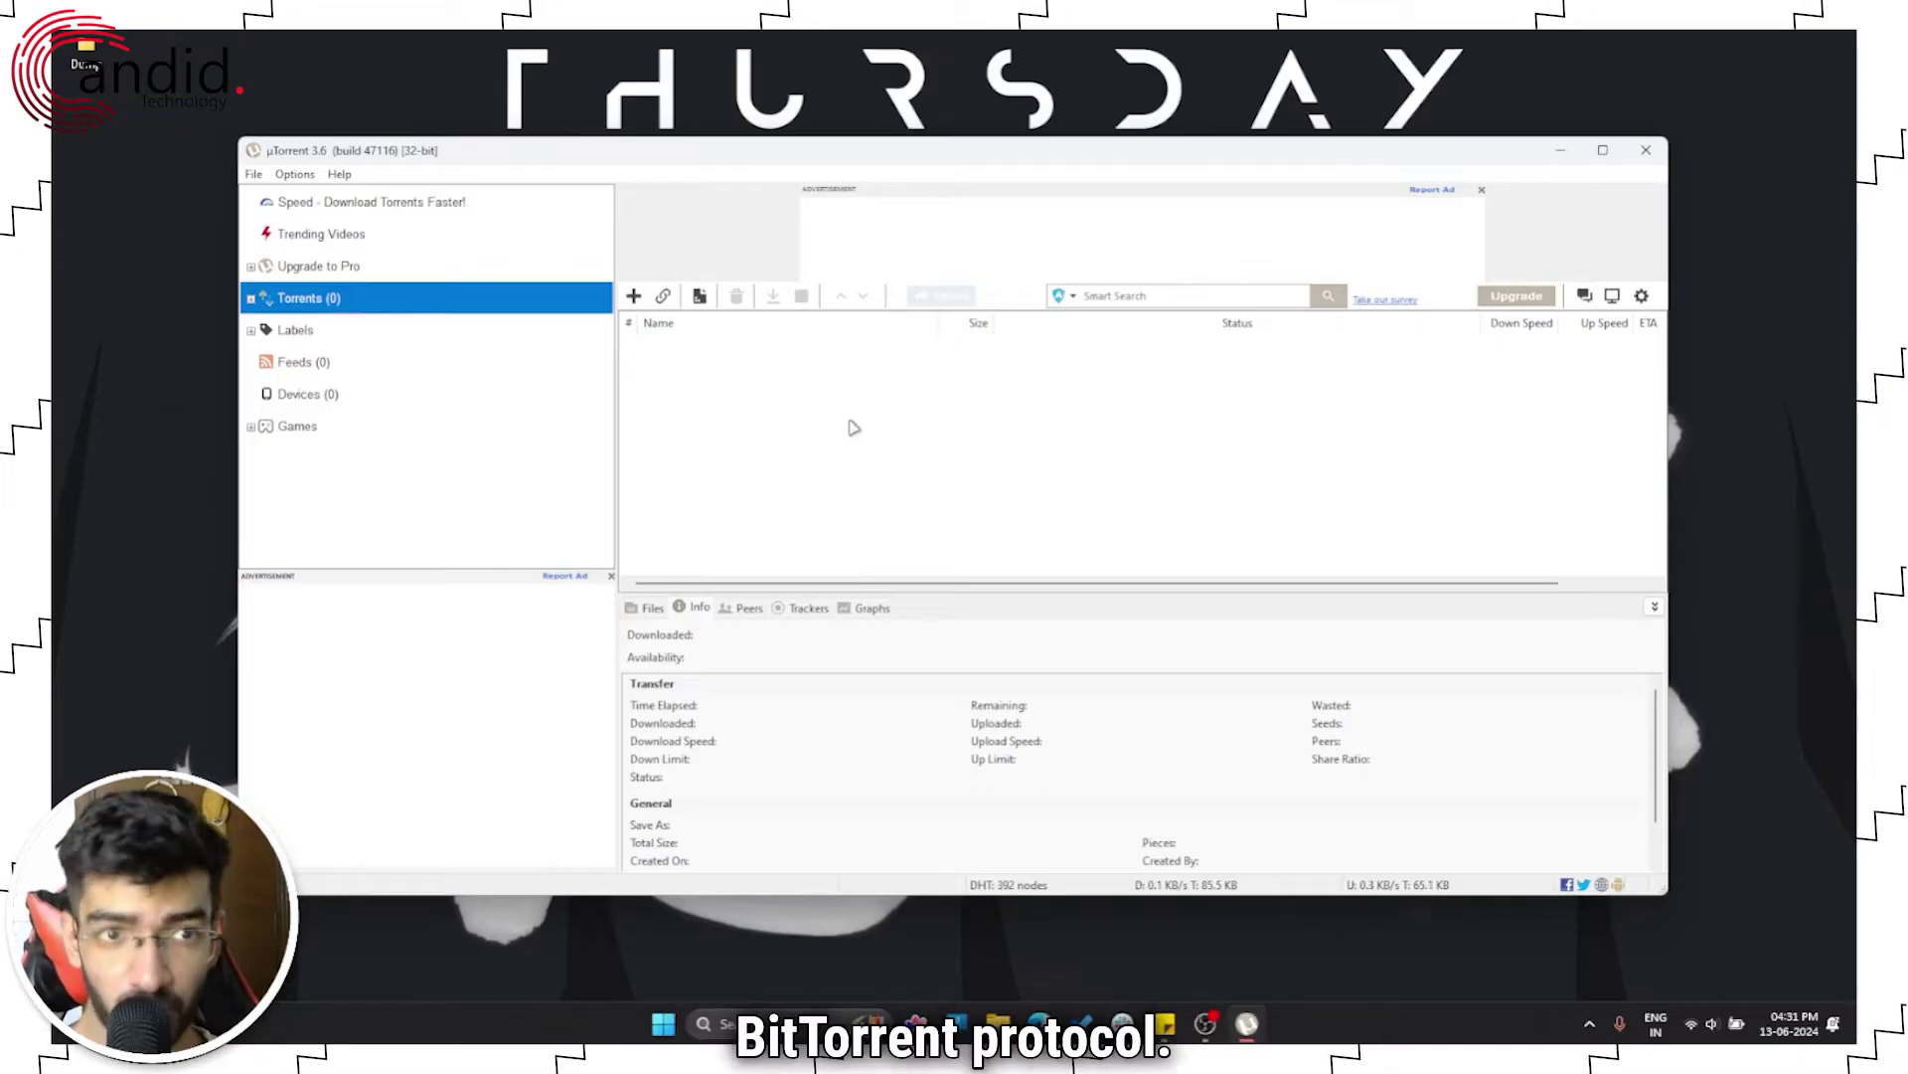
Step: Bring up the BitTorrent page of uTorrent's Preferences
left_click(298, 175)
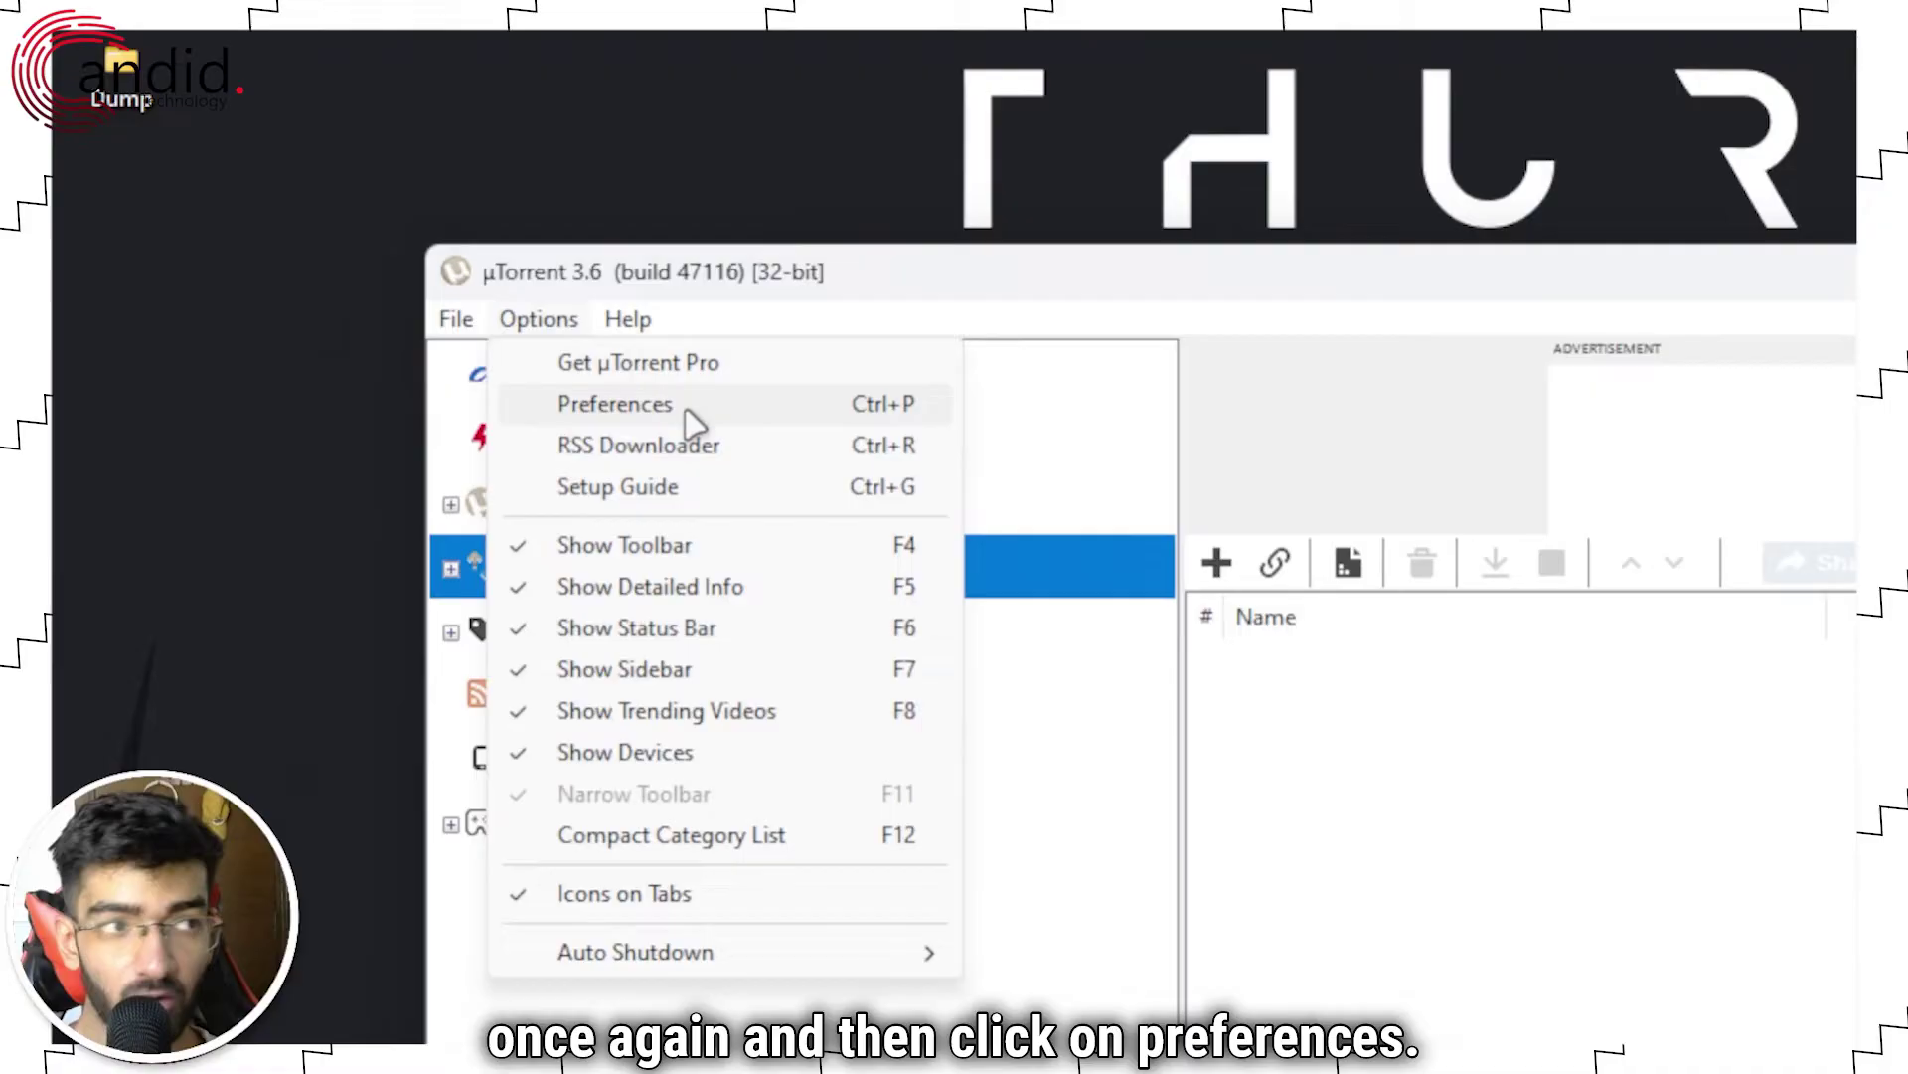
left_click(693, 419)
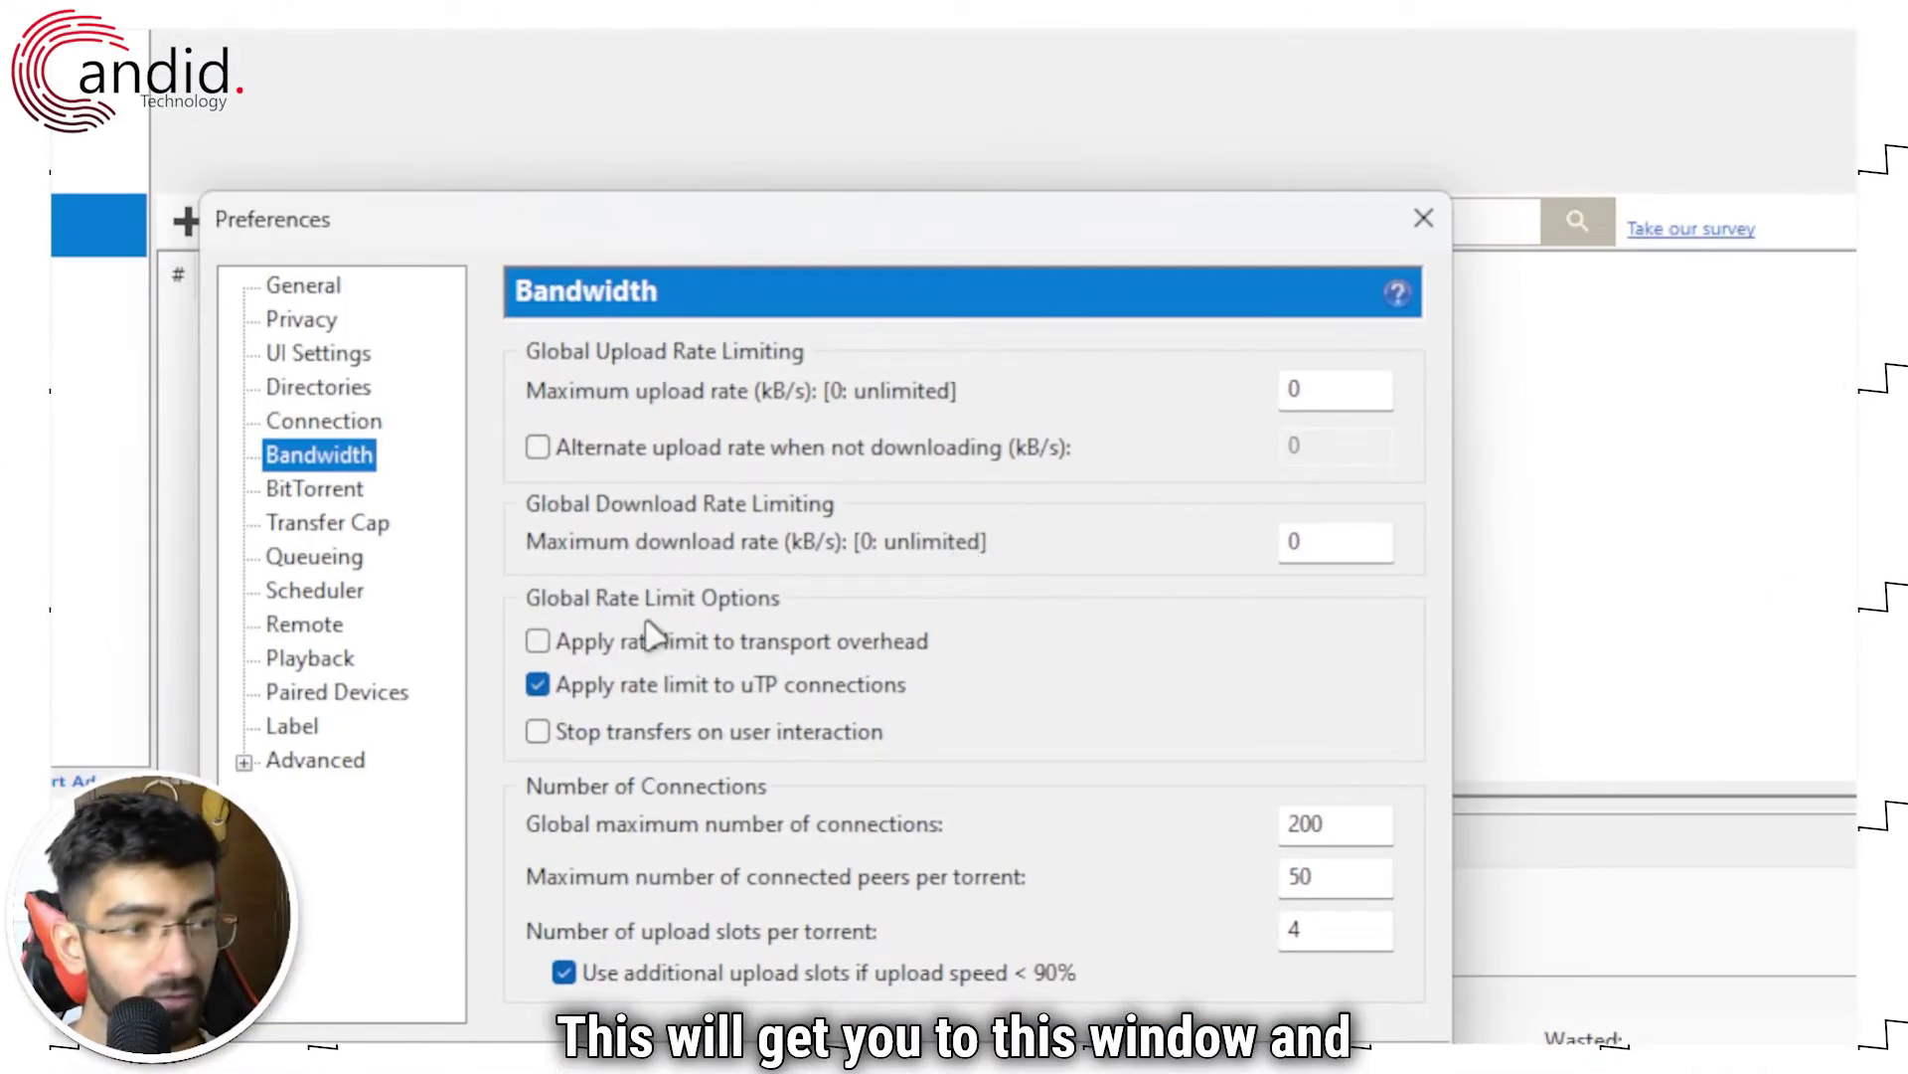
left_click(337, 495)
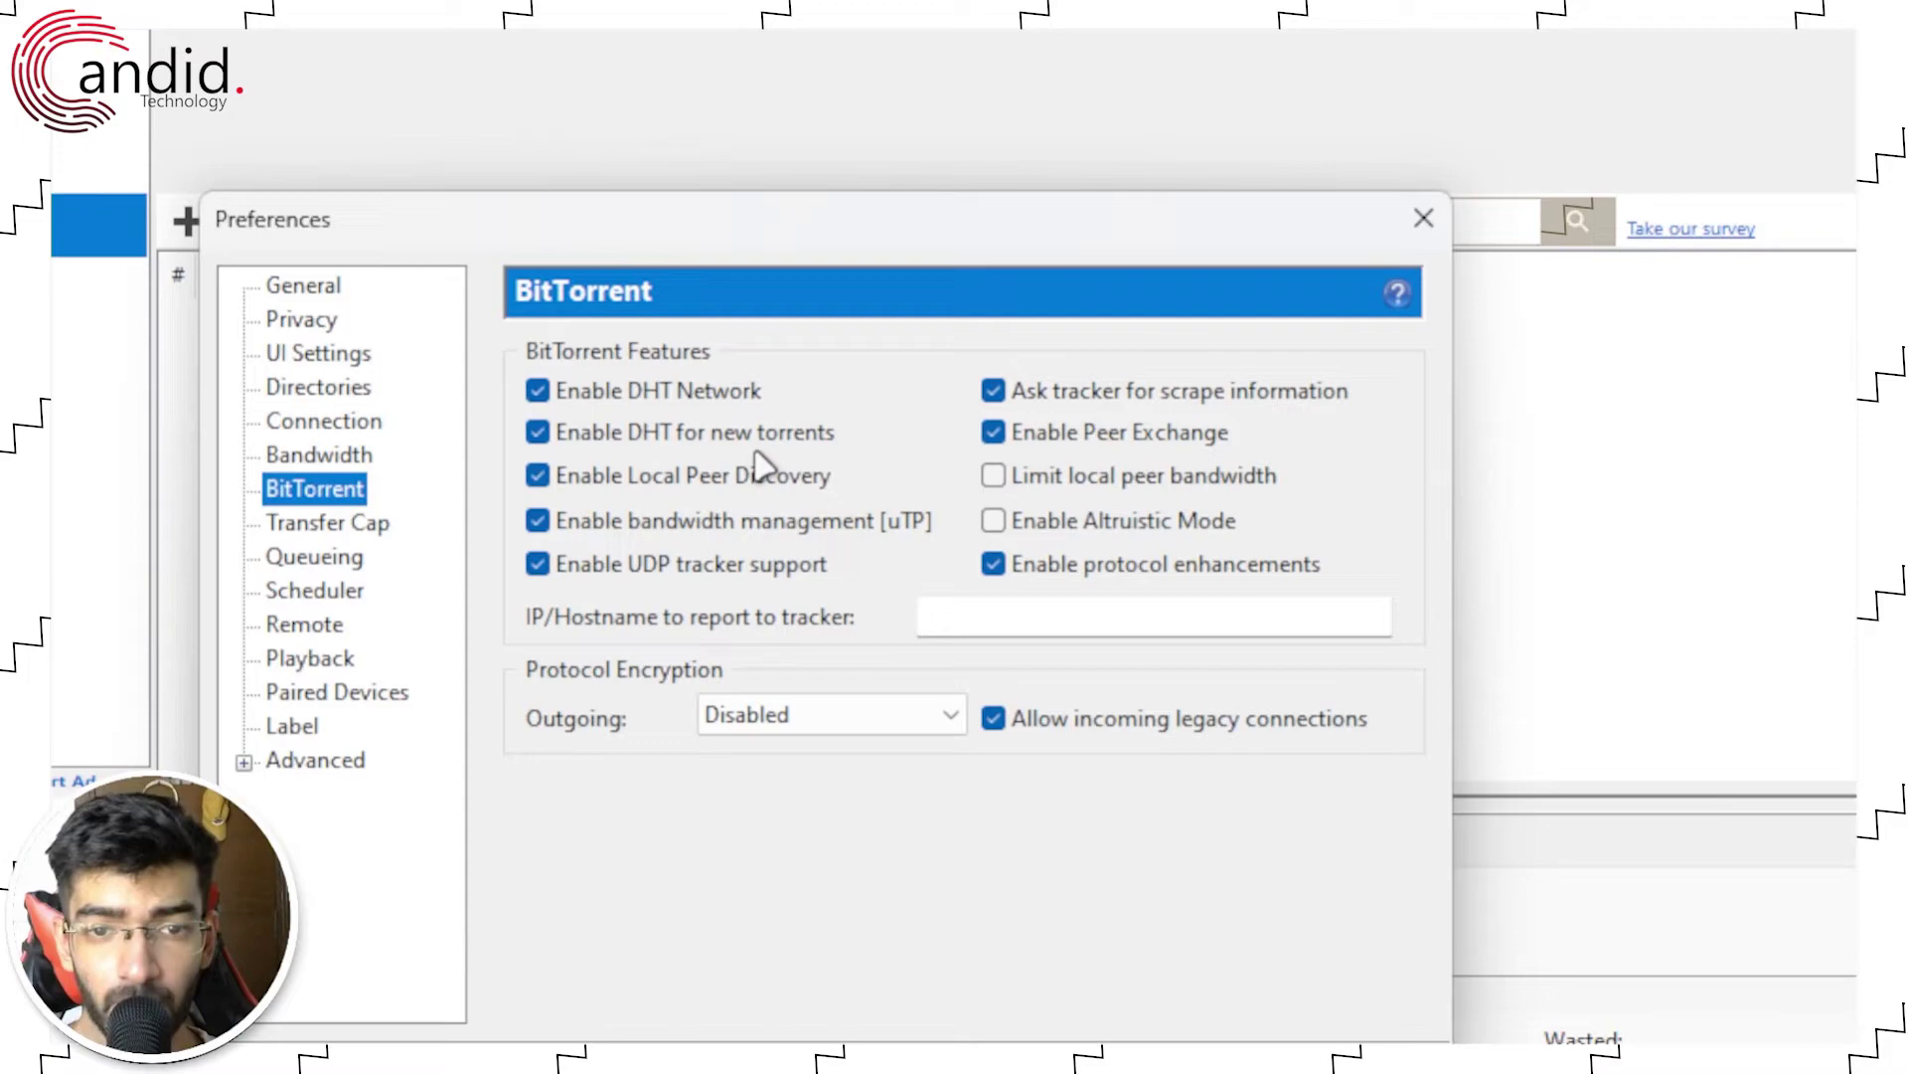
Step: Set outgoing protocol encryption to Enabled, then to Forced
left_click(923, 722)
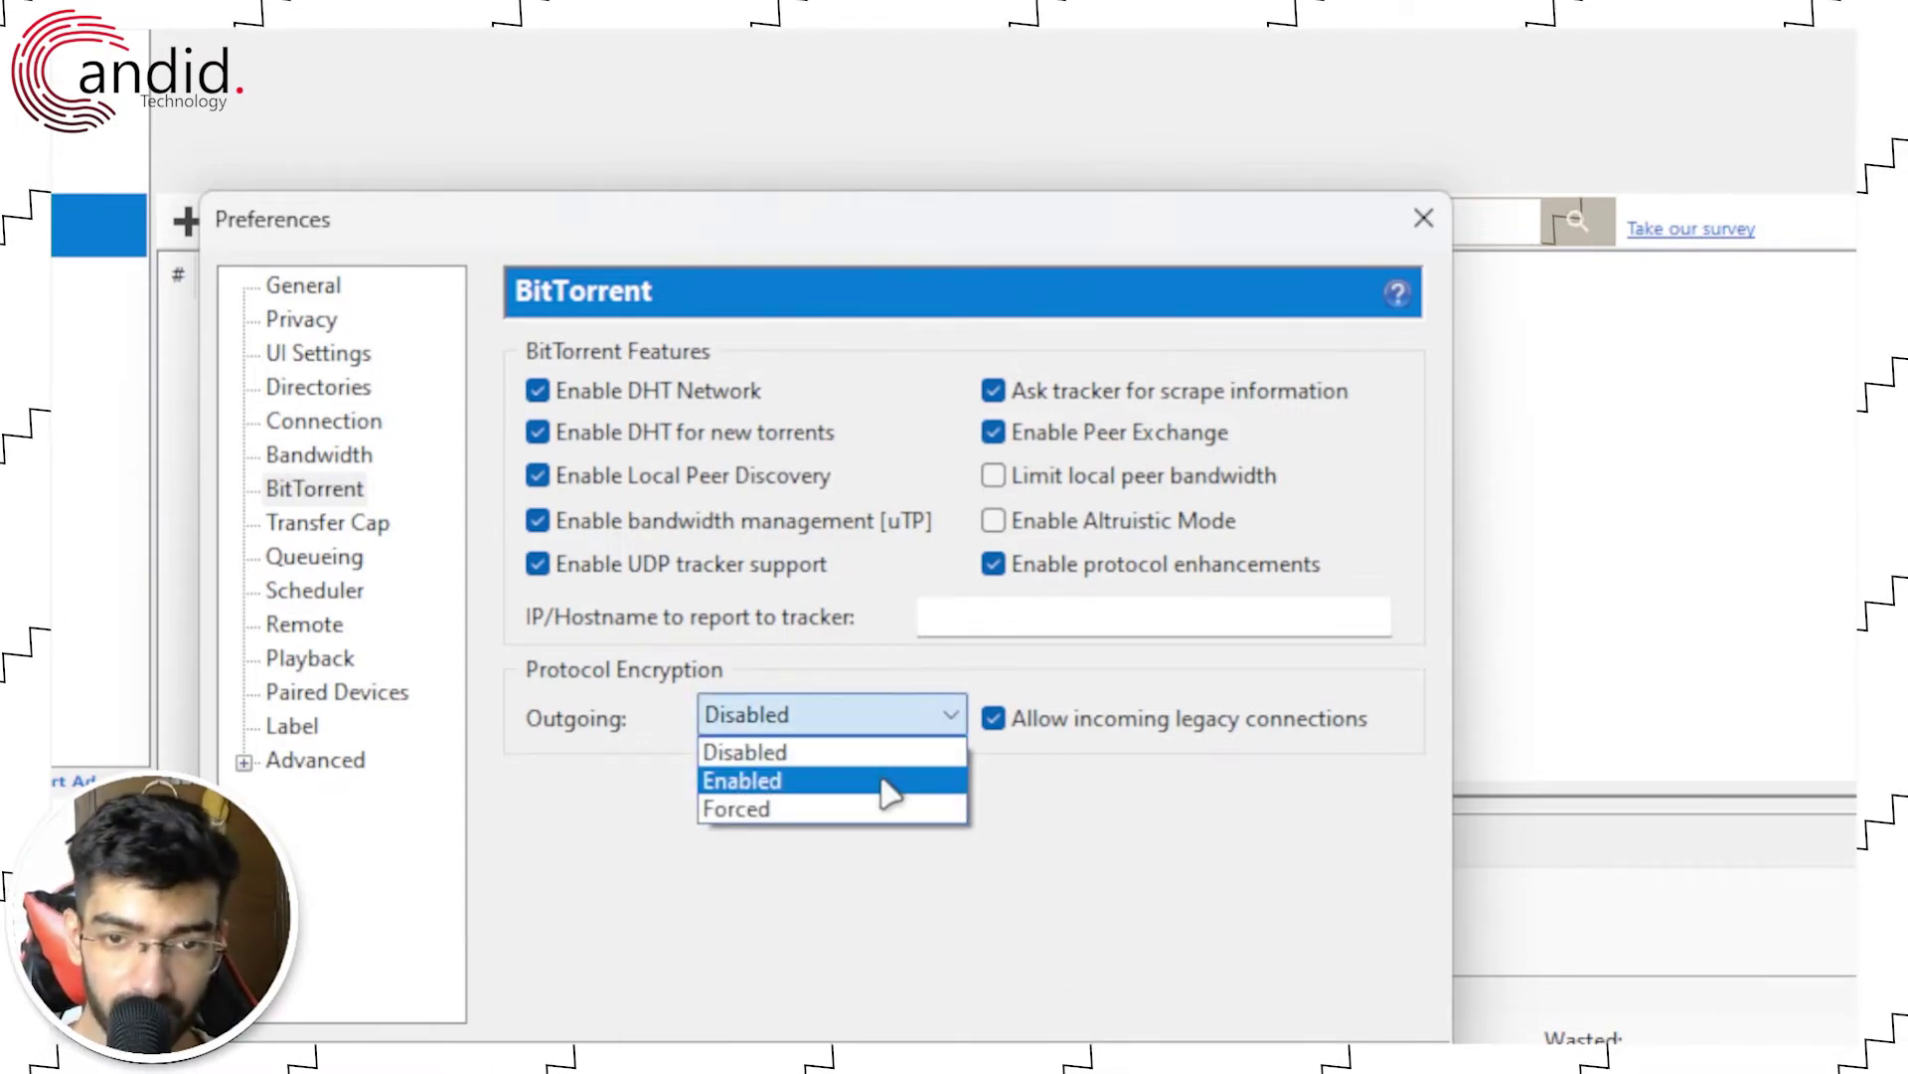
left_click(890, 794)
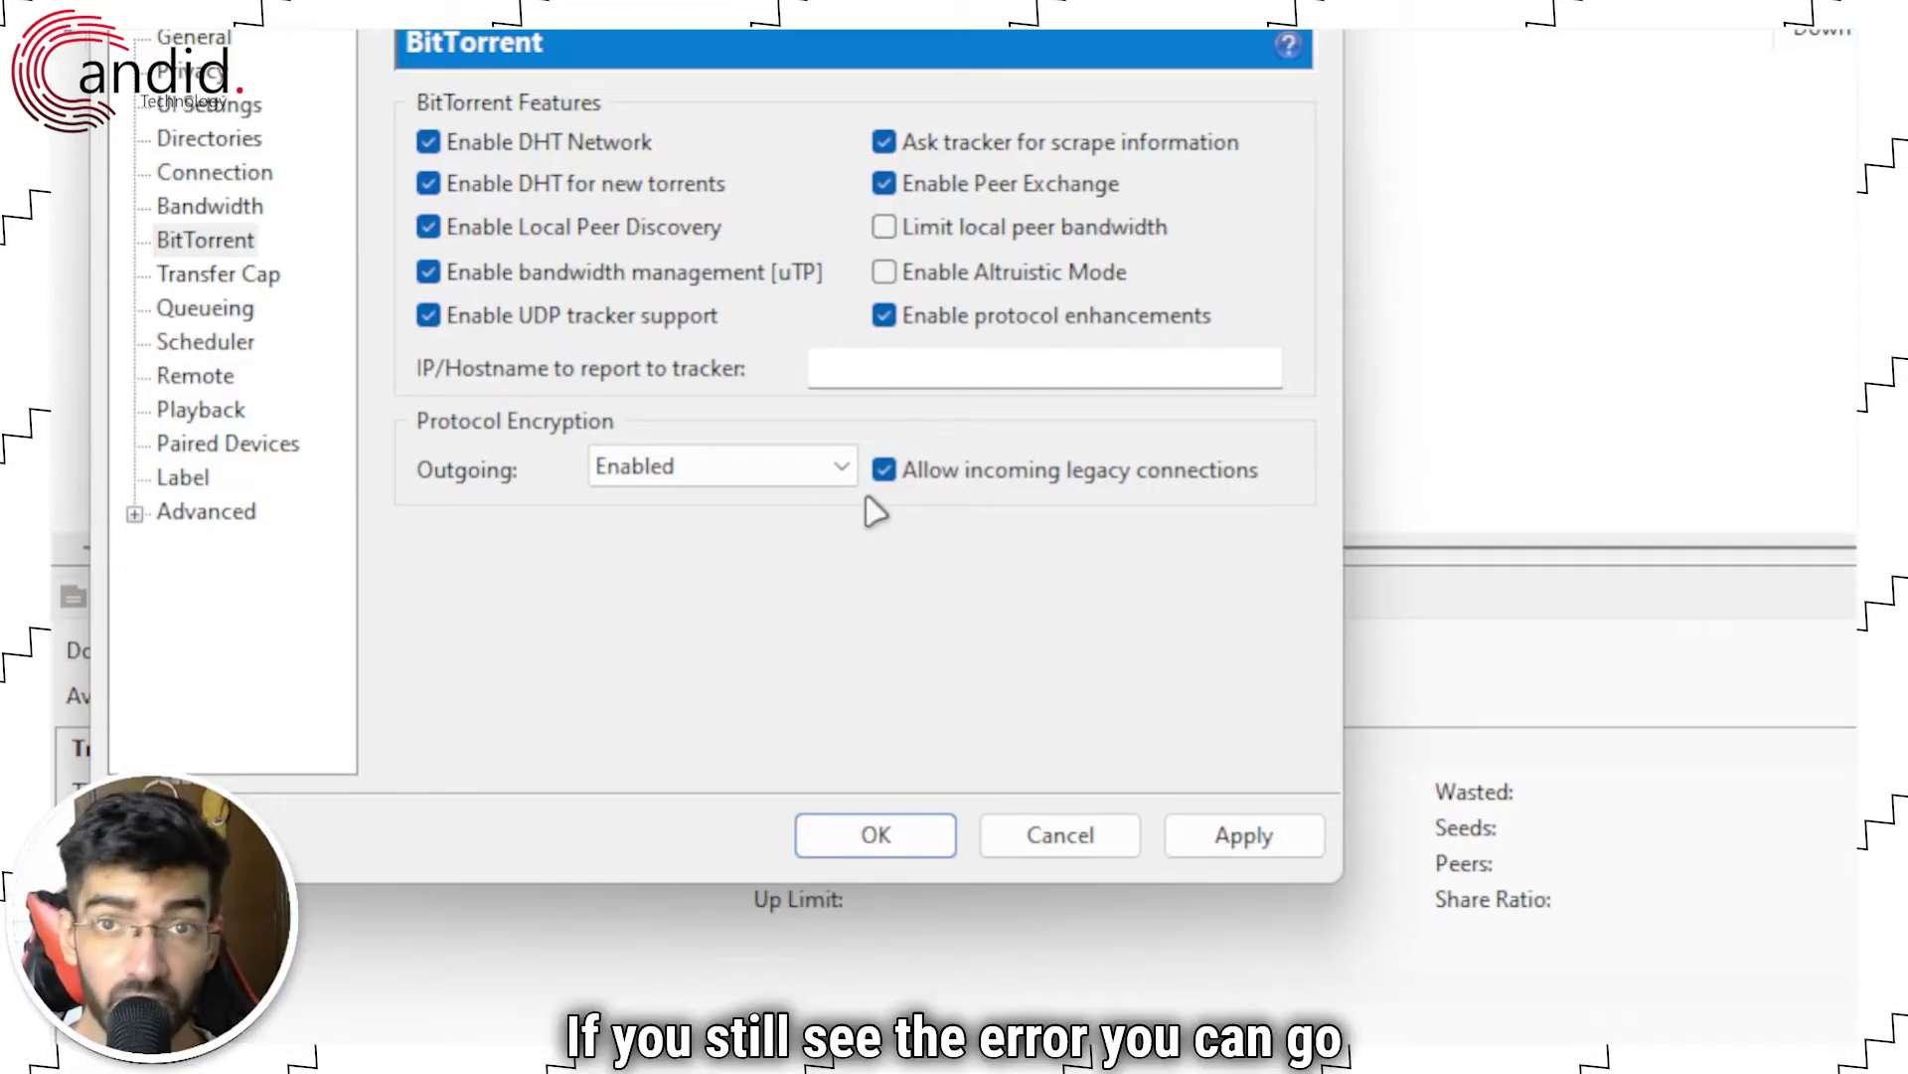
left_click(774, 481)
left_click(761, 561)
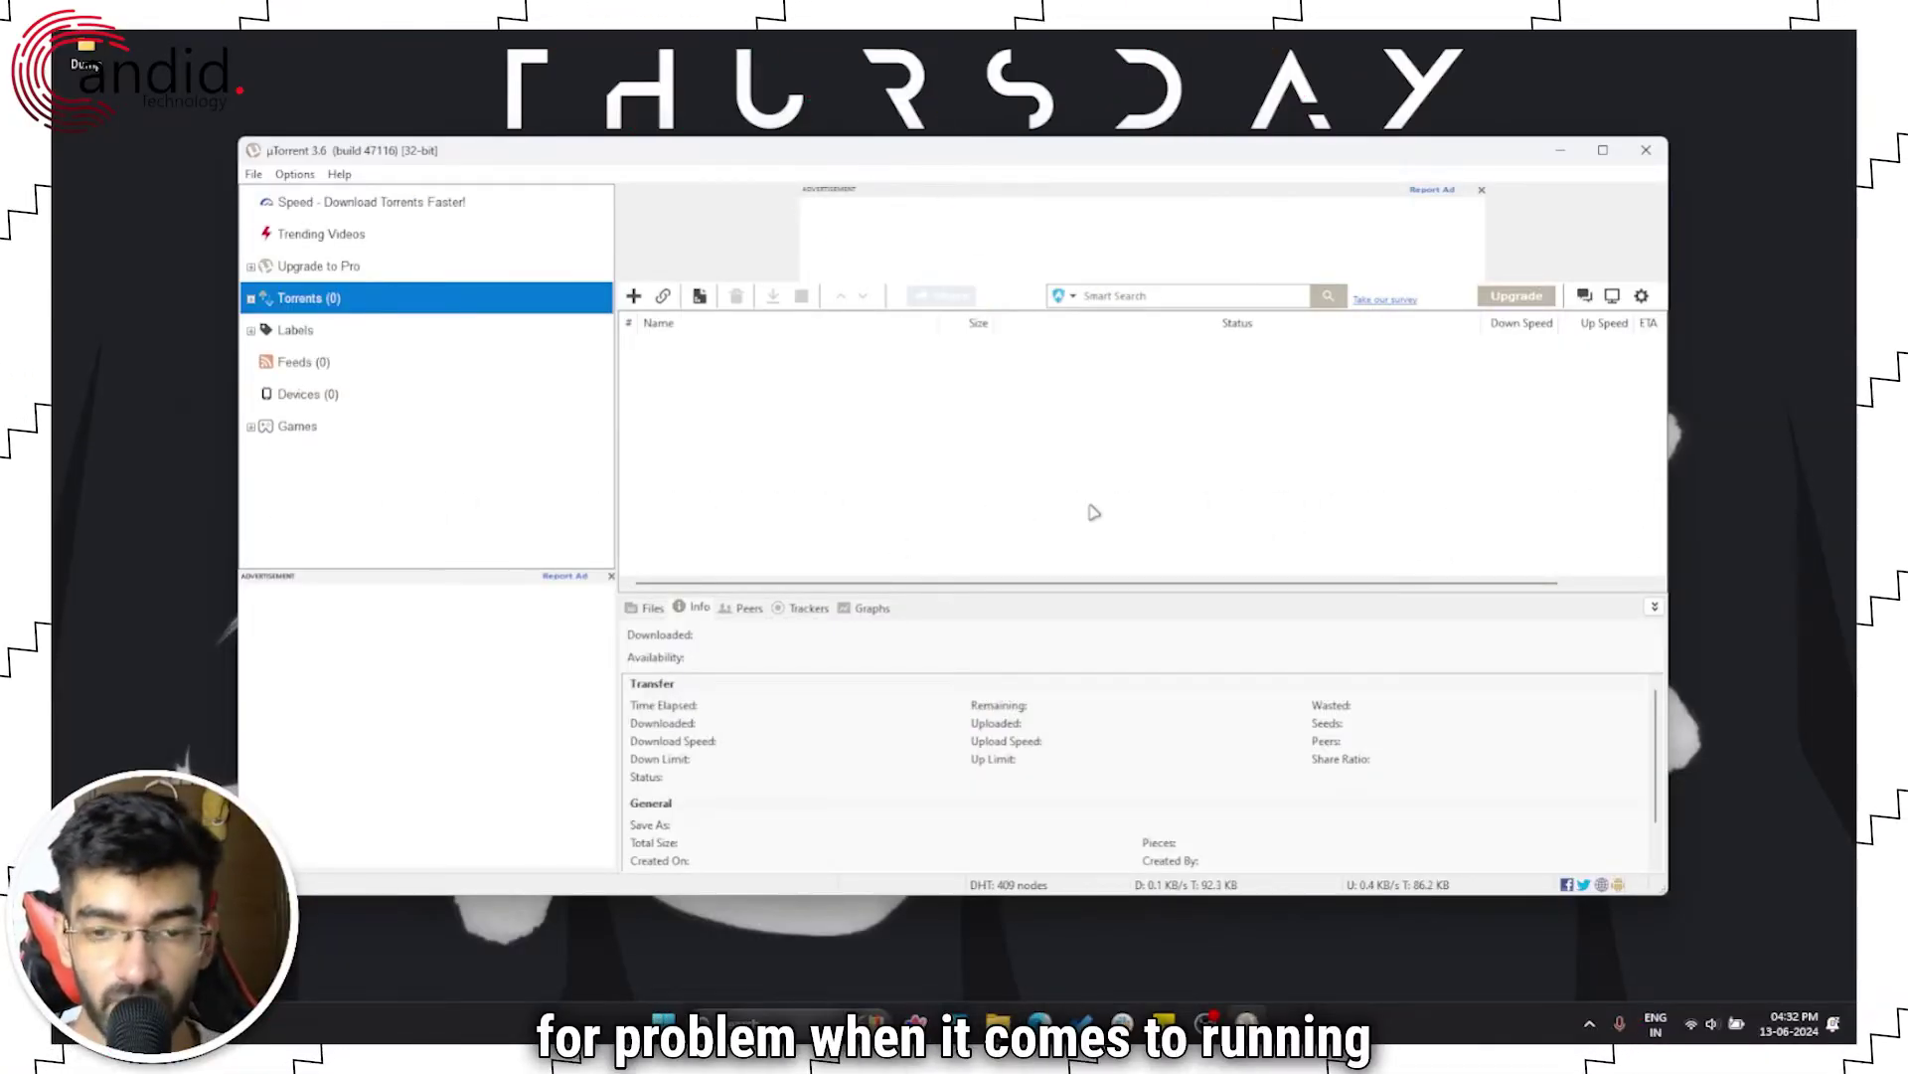
Step: Launch Proton VPN from the Alt+Space search launcher
key("alt+space")
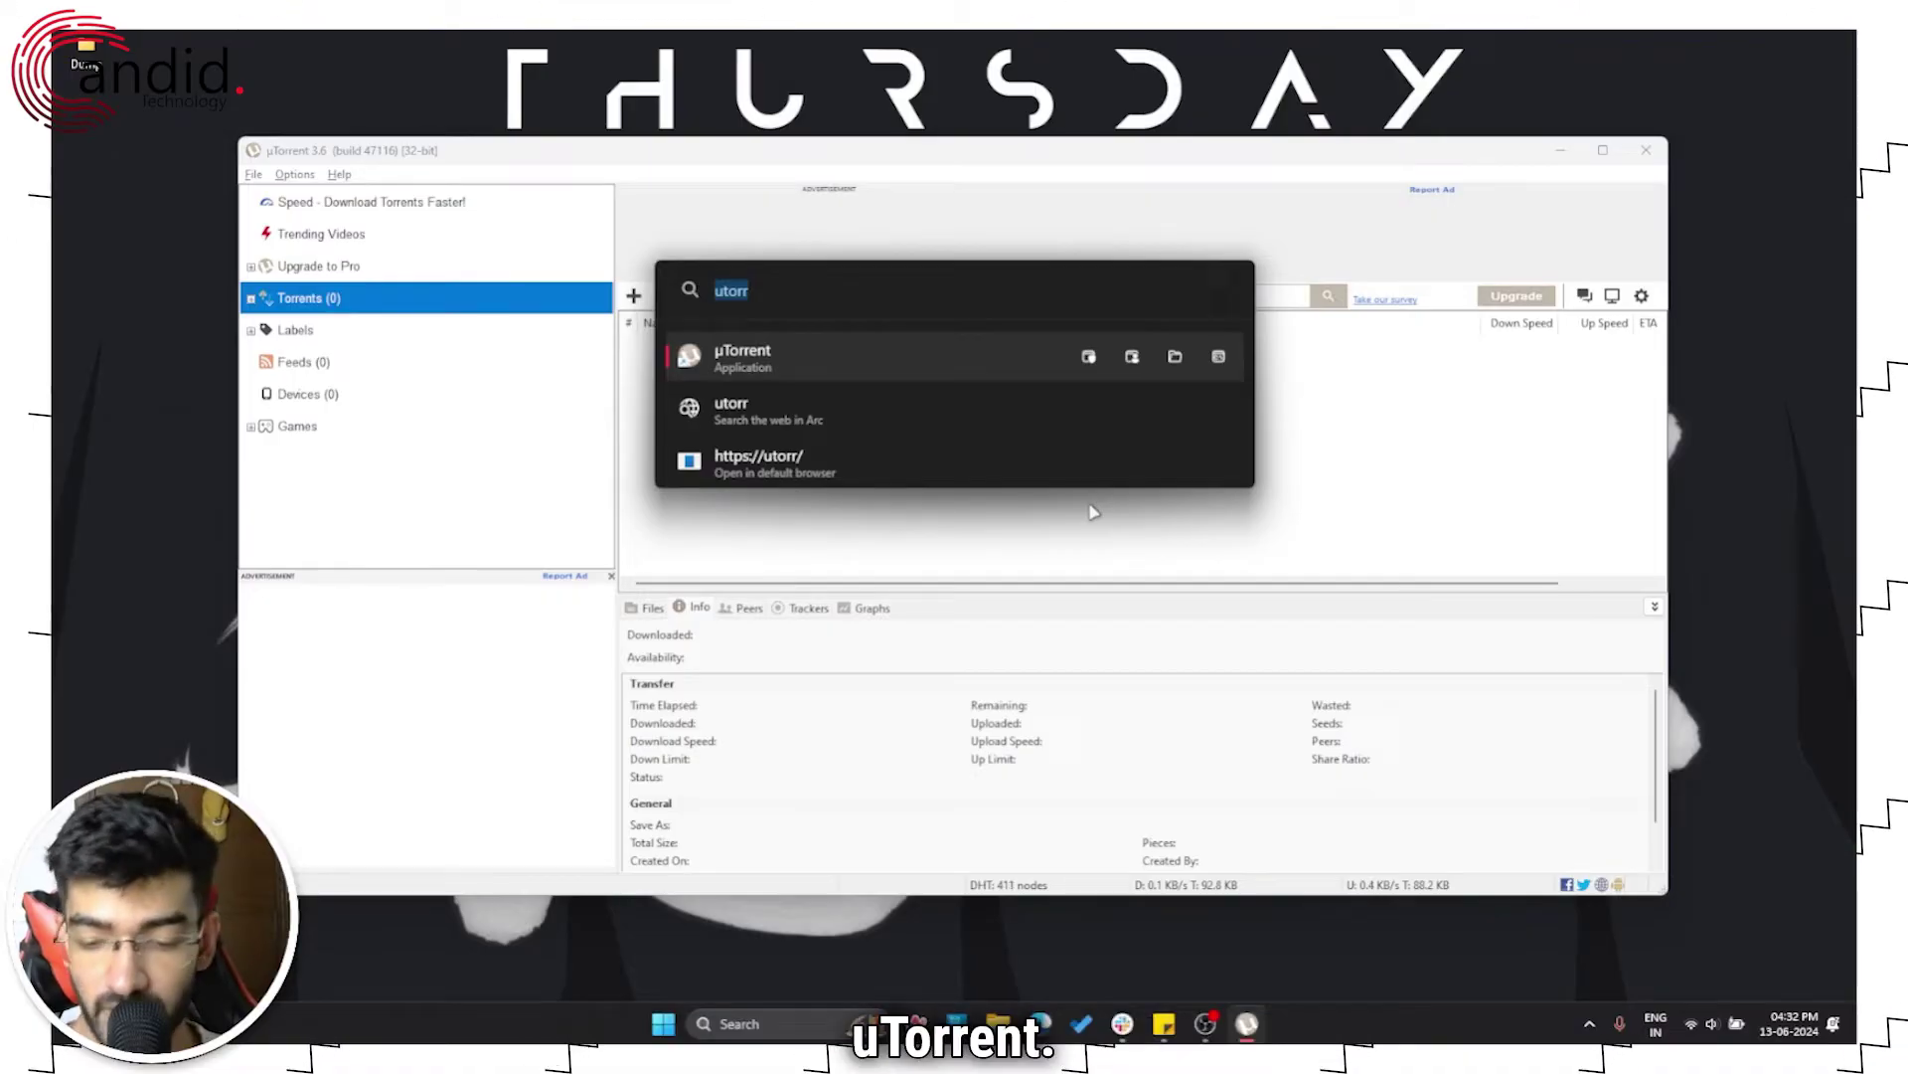
type("proton VPN")
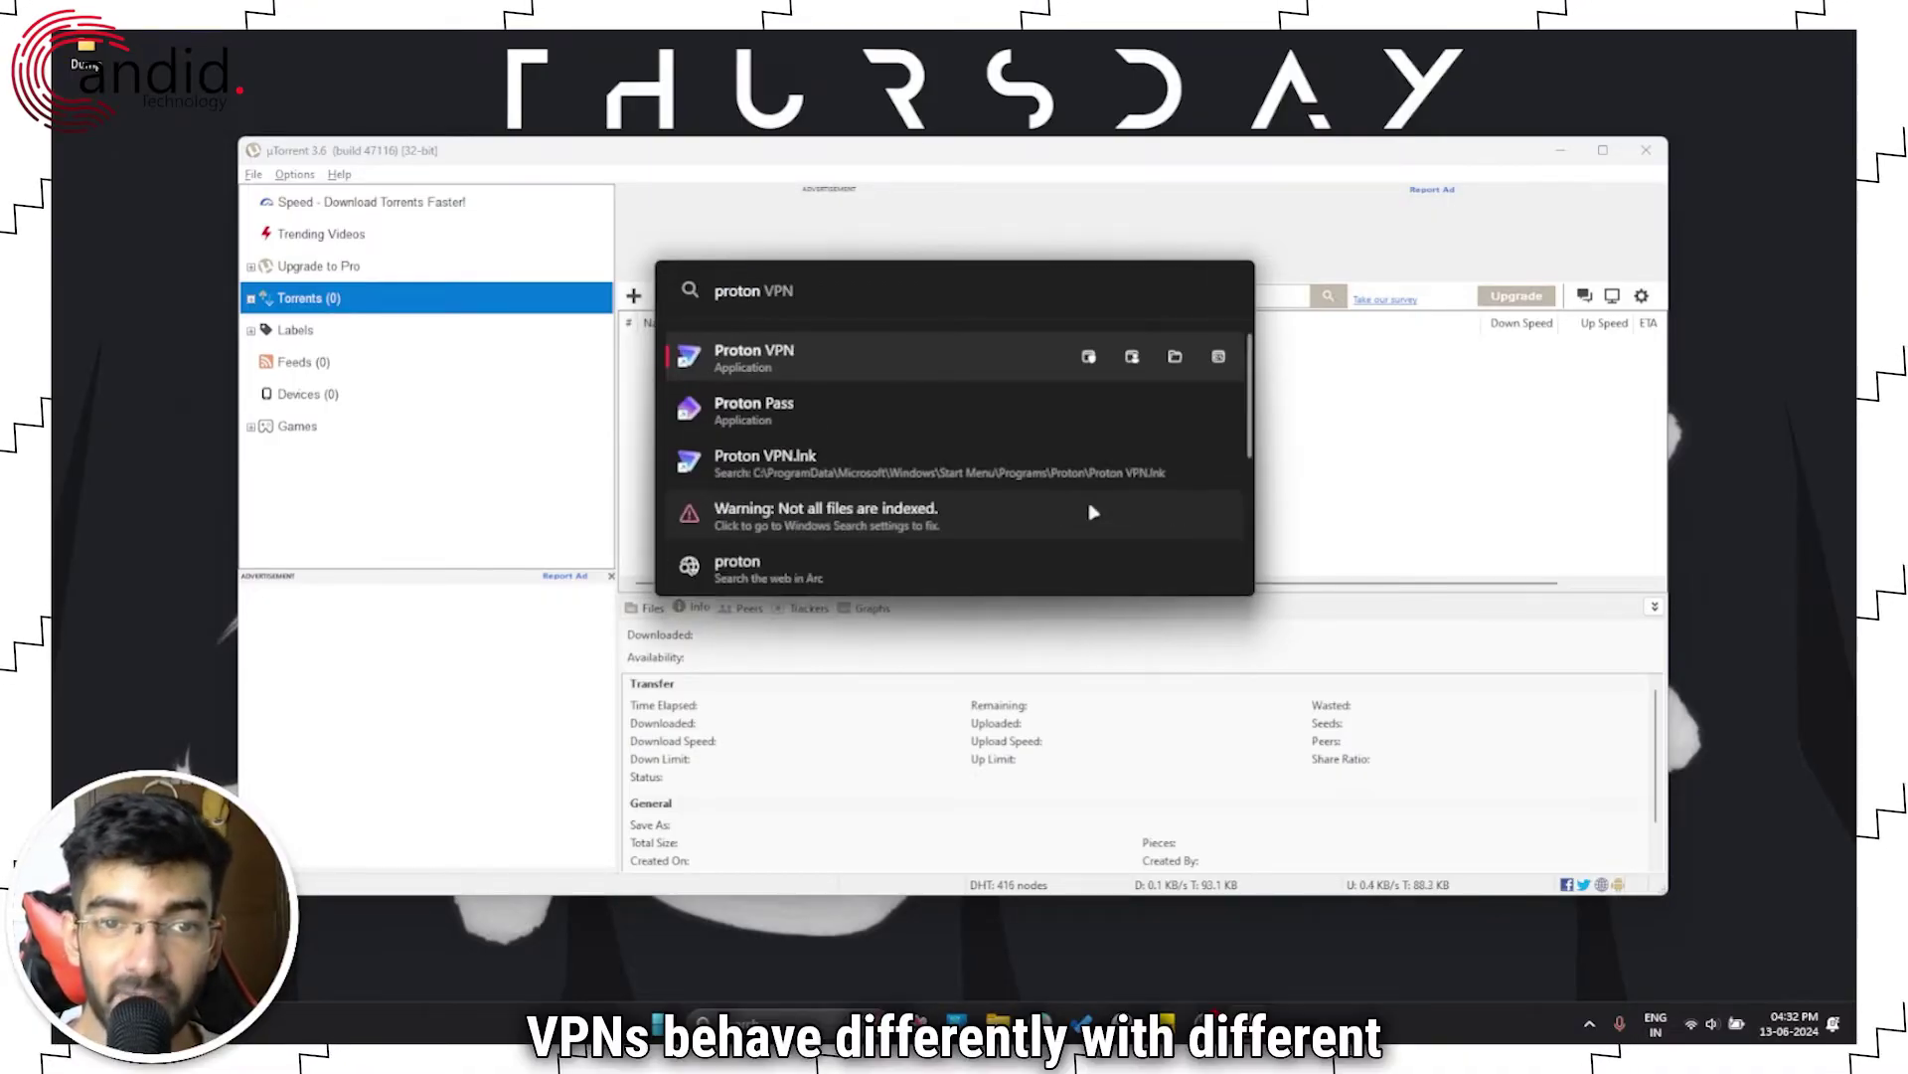
key("Return")
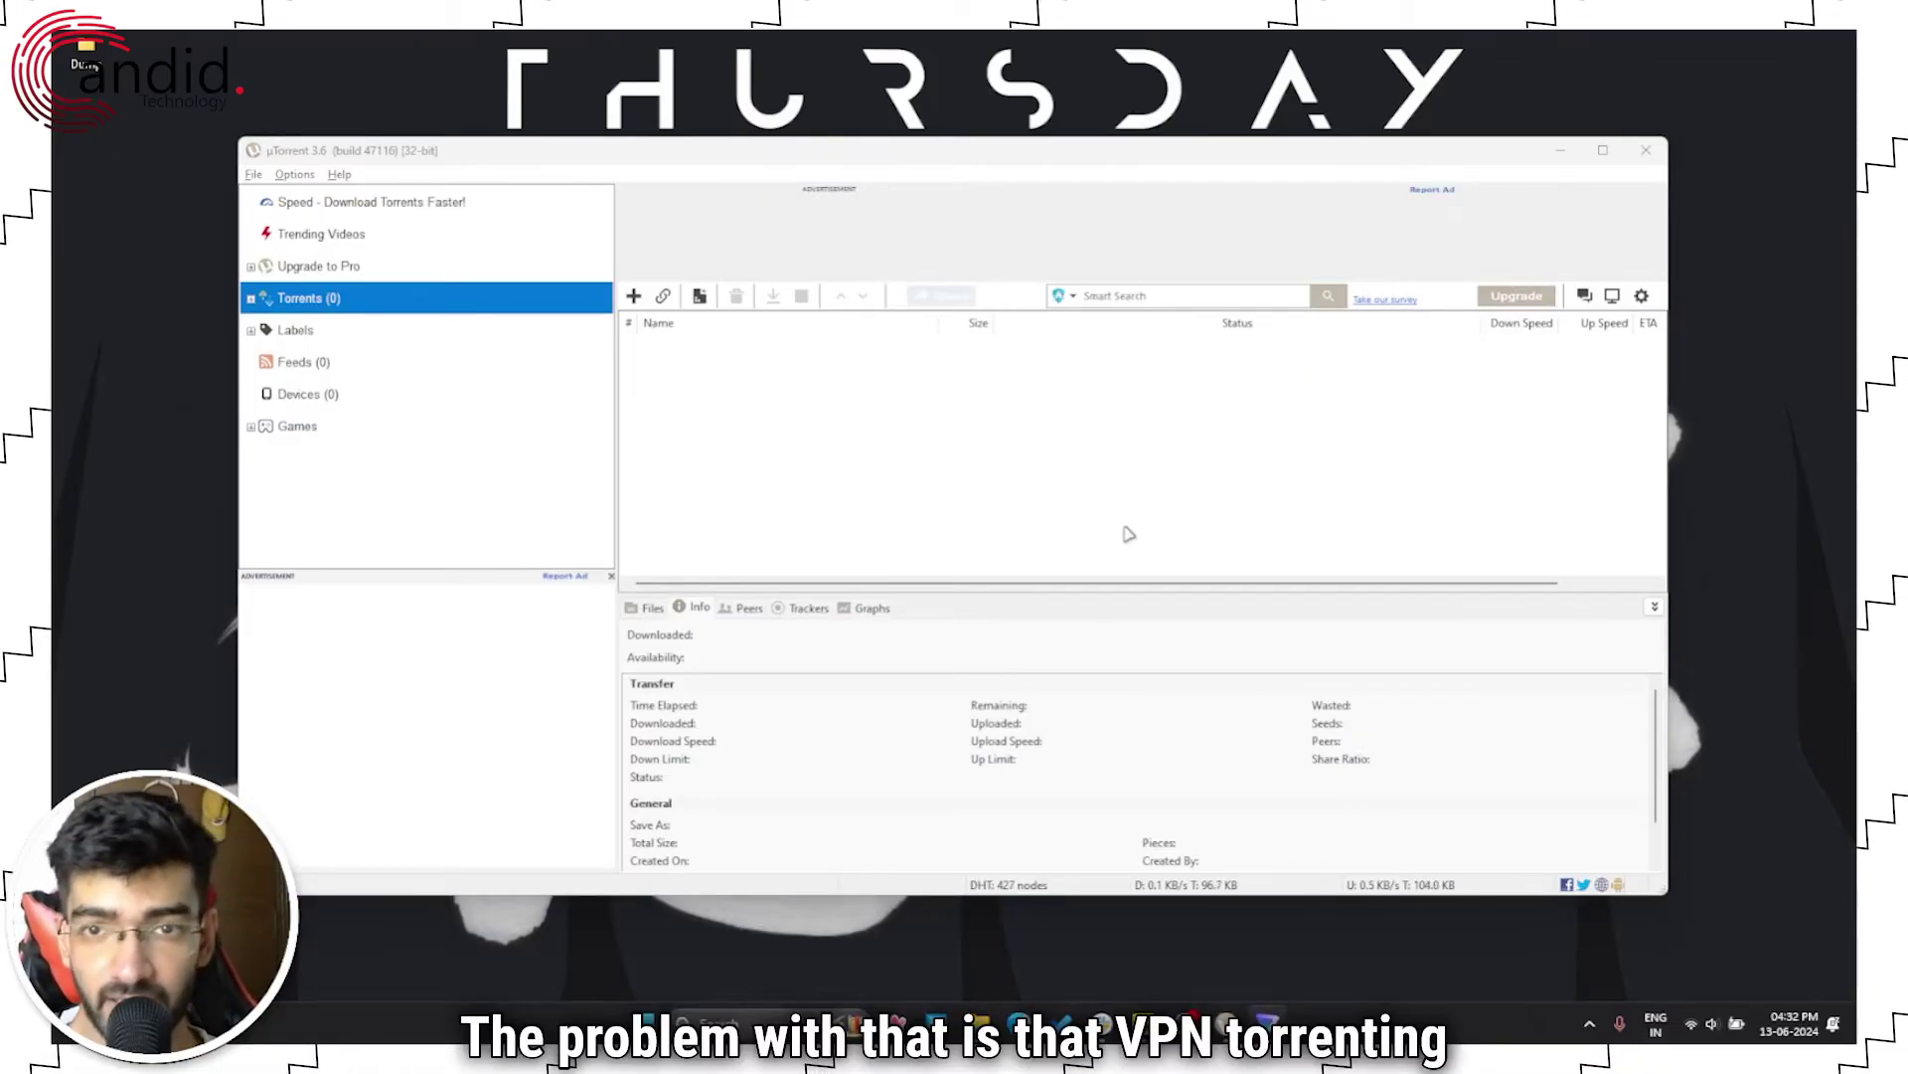
Step: Bring Proton VPN forward and move its window aside to view its disconnected status
left_click(1265, 1026)
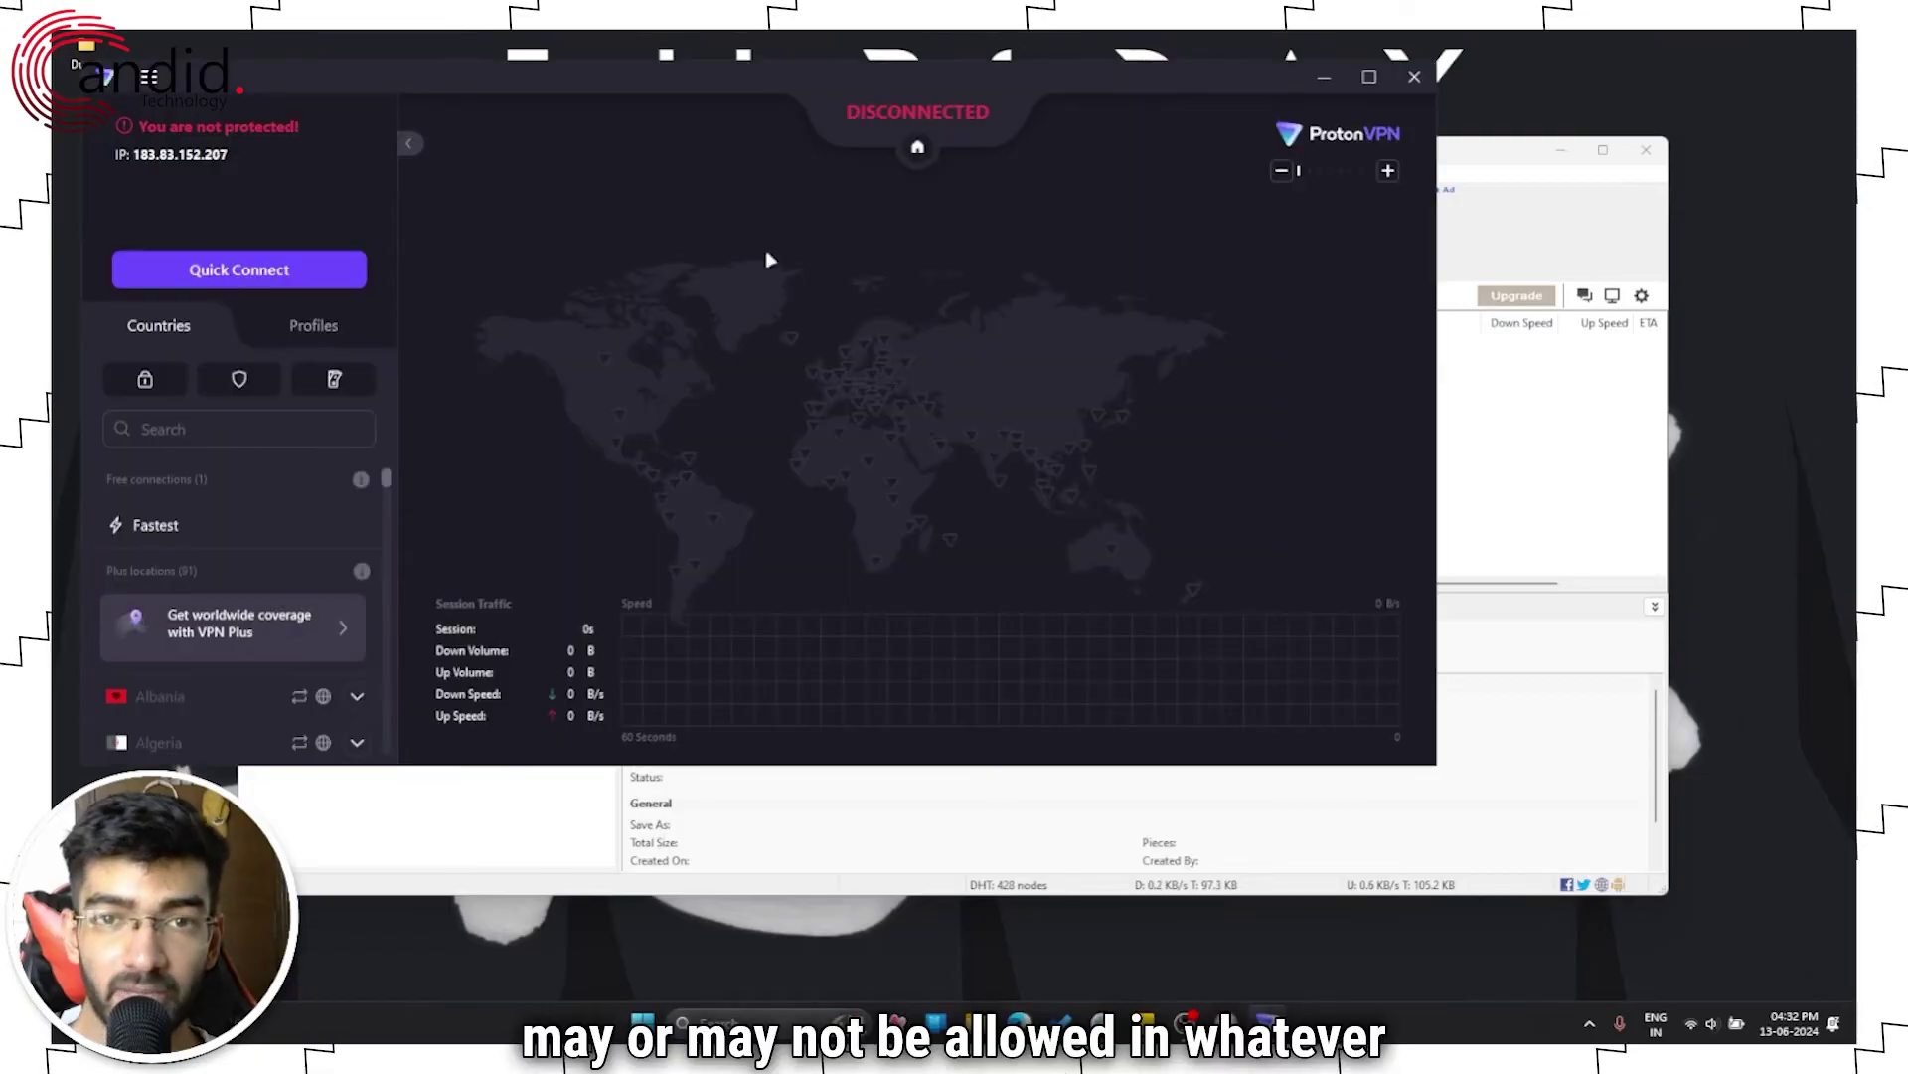
left_click_drag(726, 76, 1069, 274)
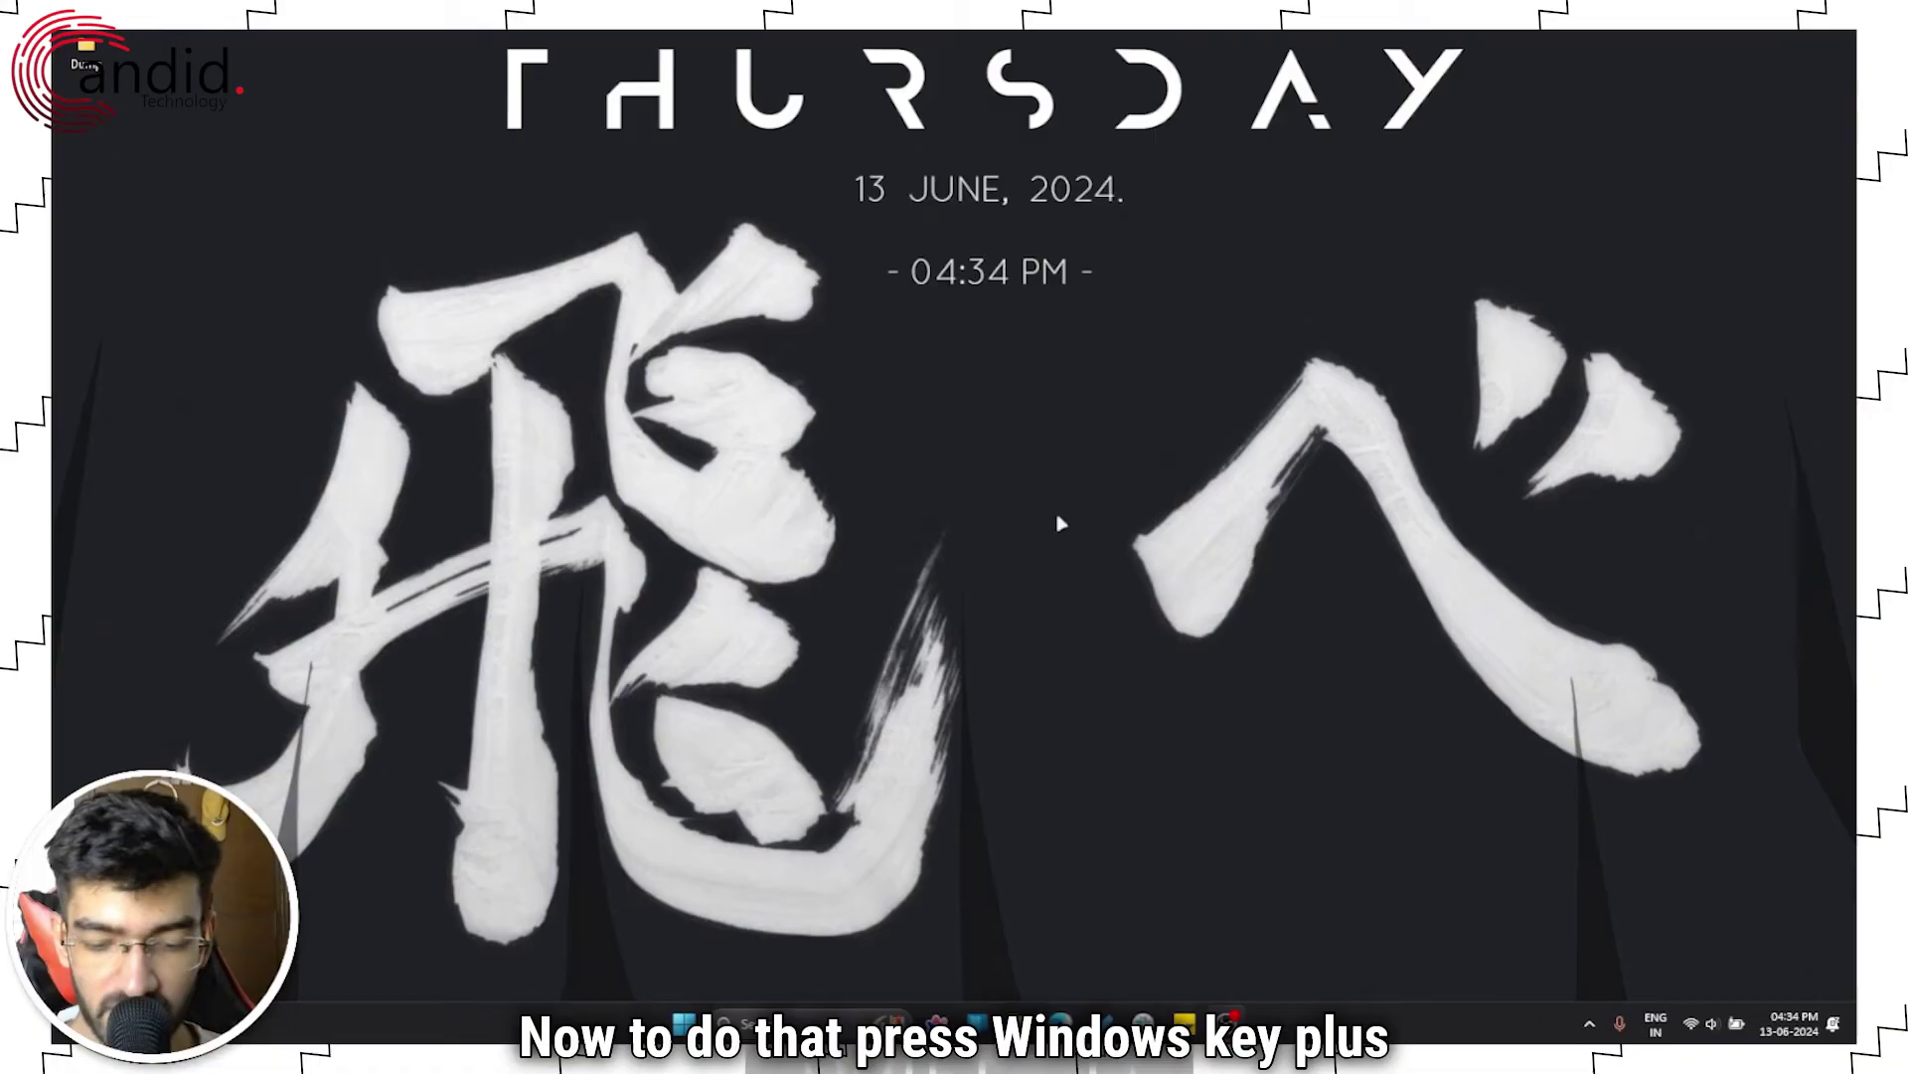
Step: Run %appdata% to open the Roaming folder in File Explorer
key("super+r")
left_click_drag(261, 795, 931, 578)
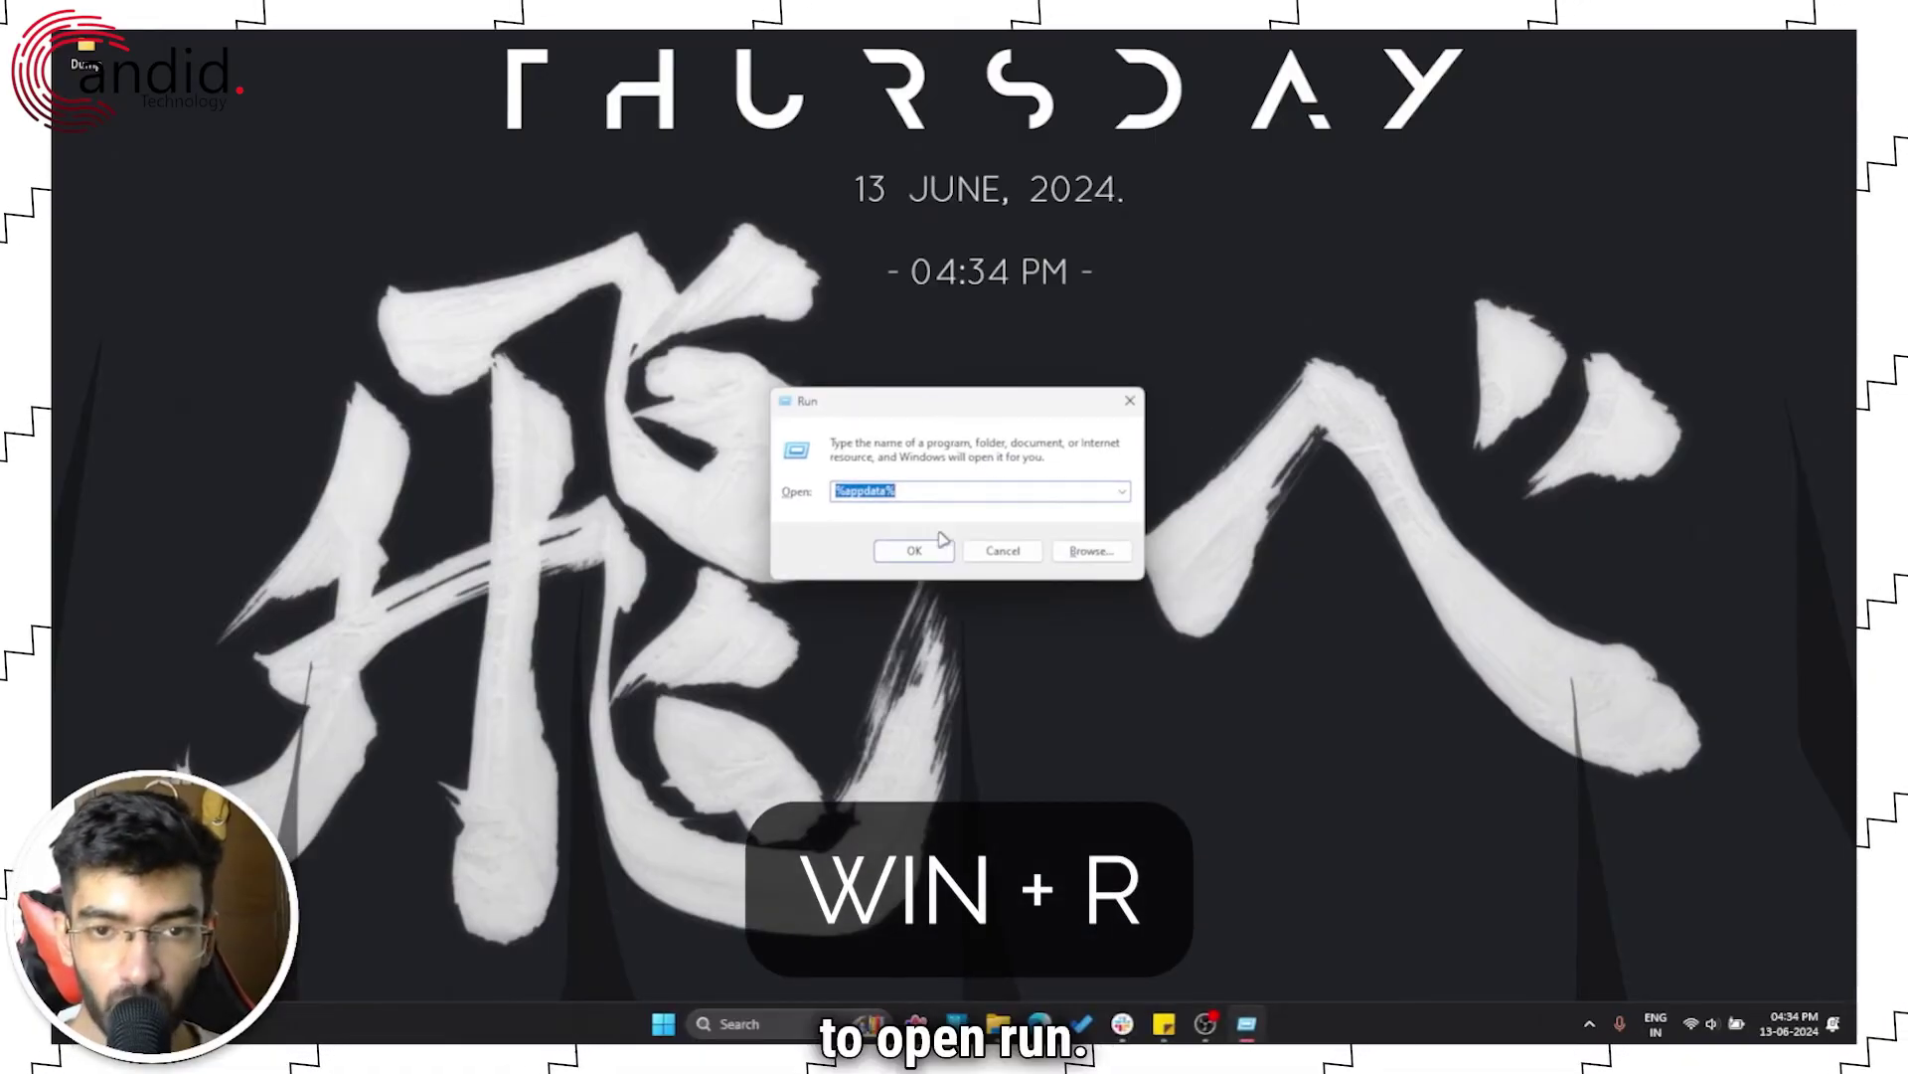
left_click(900, 683)
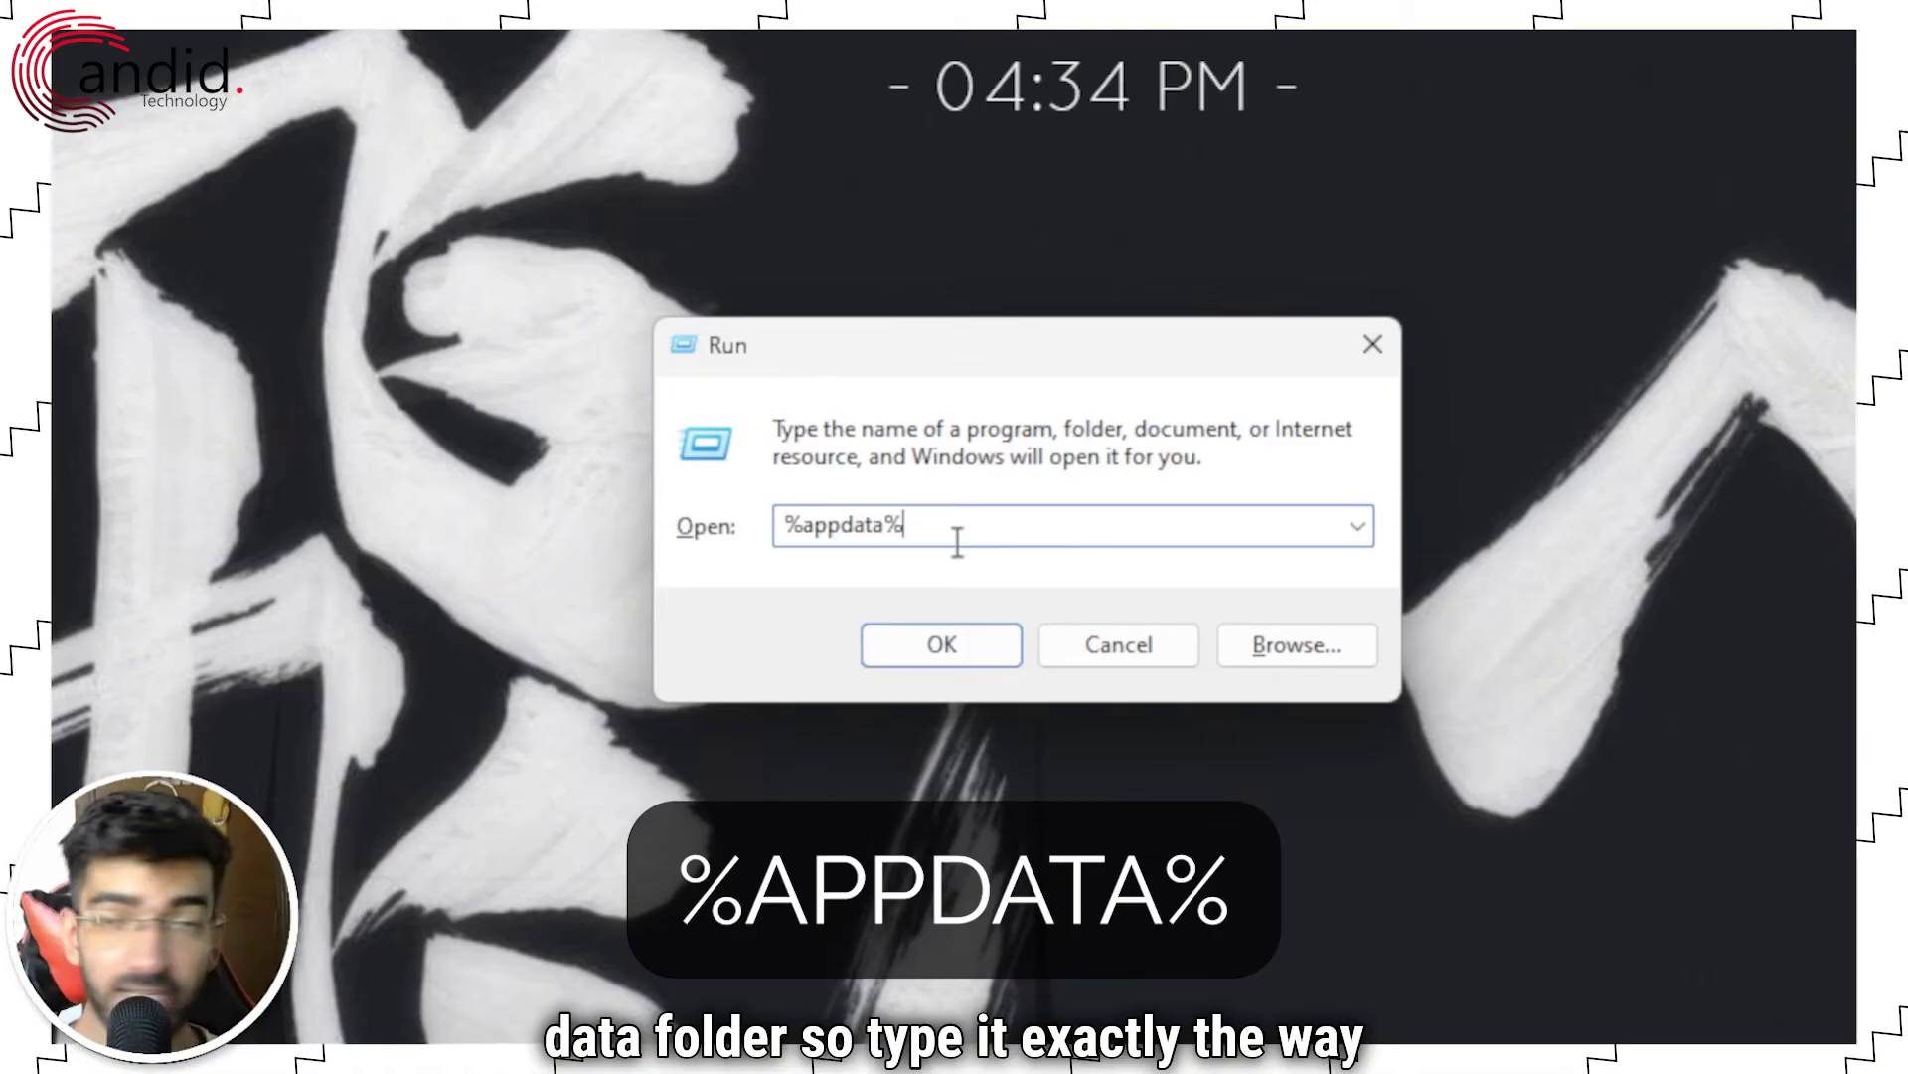
key("Return")
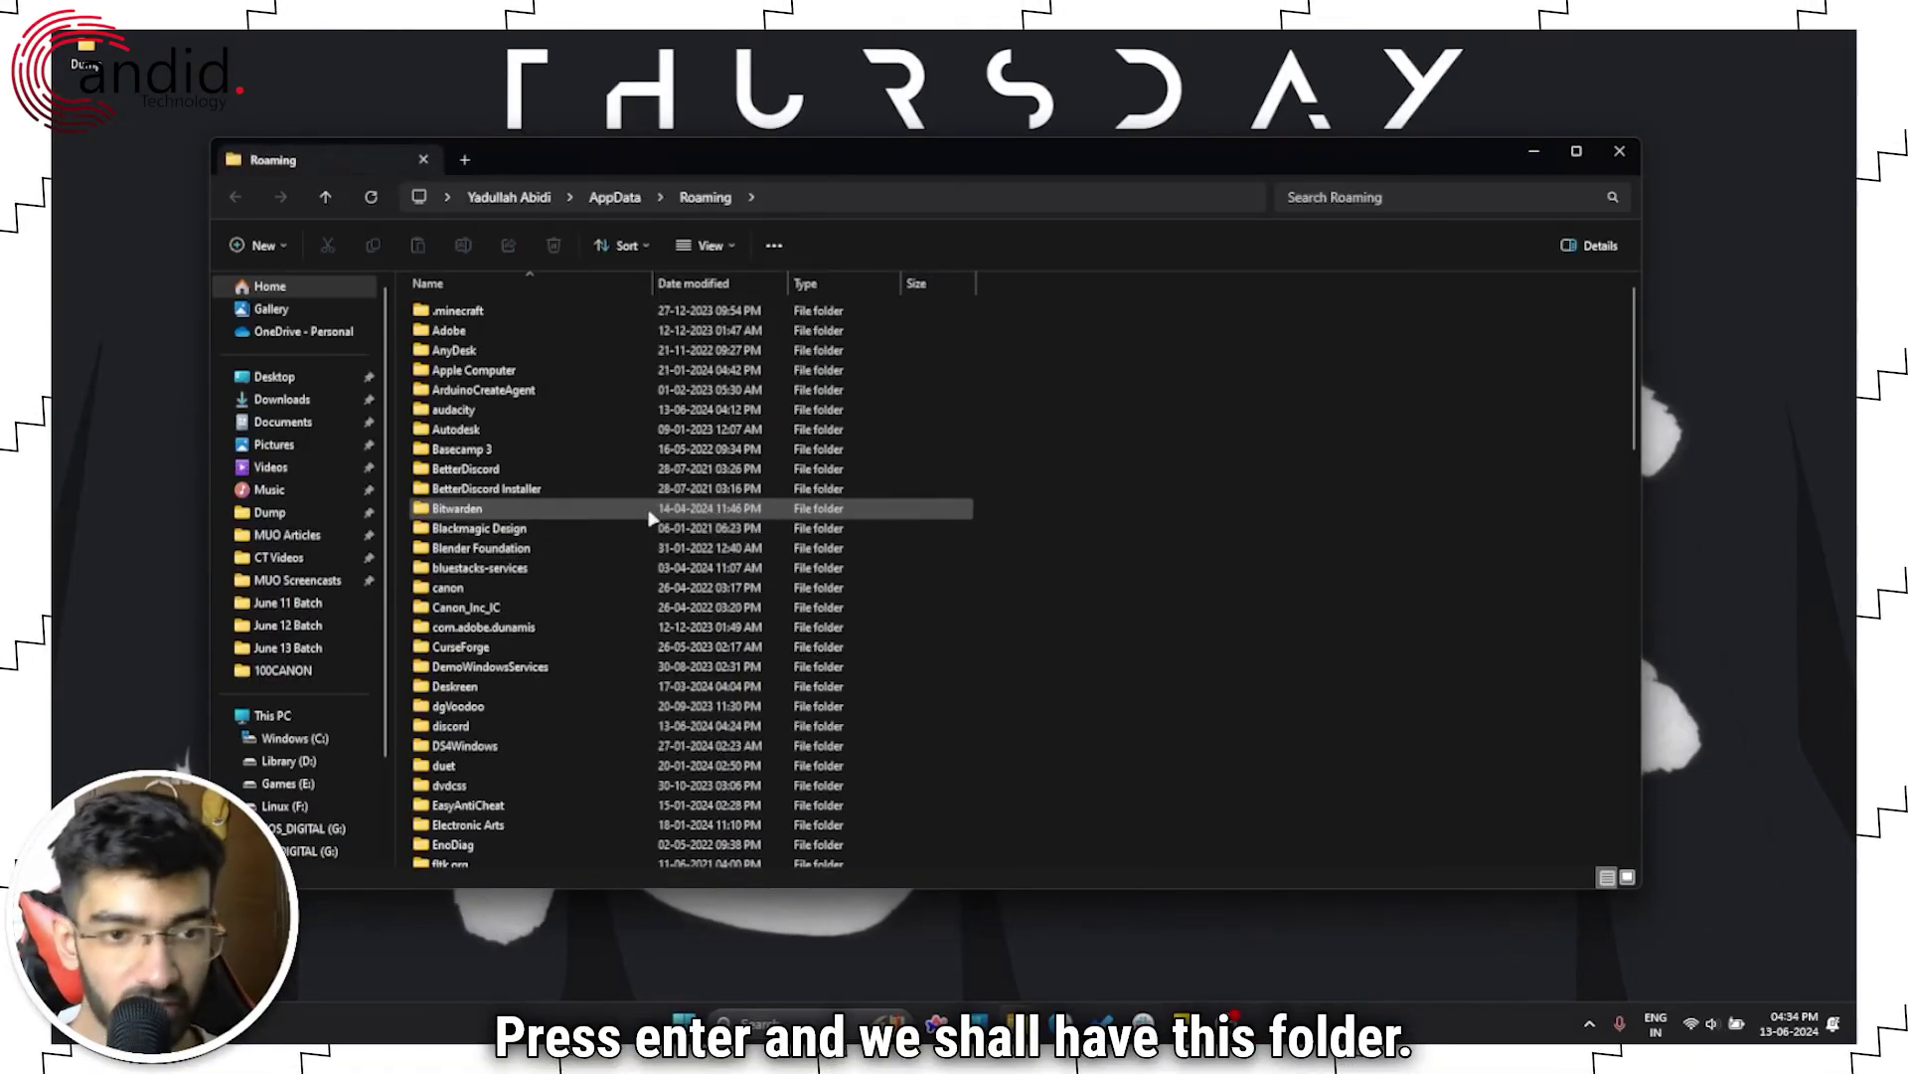
scroll(634, 516, "down", 10)
scroll(608, 498, "down", 5)
scroll(609, 492, "down", 3)
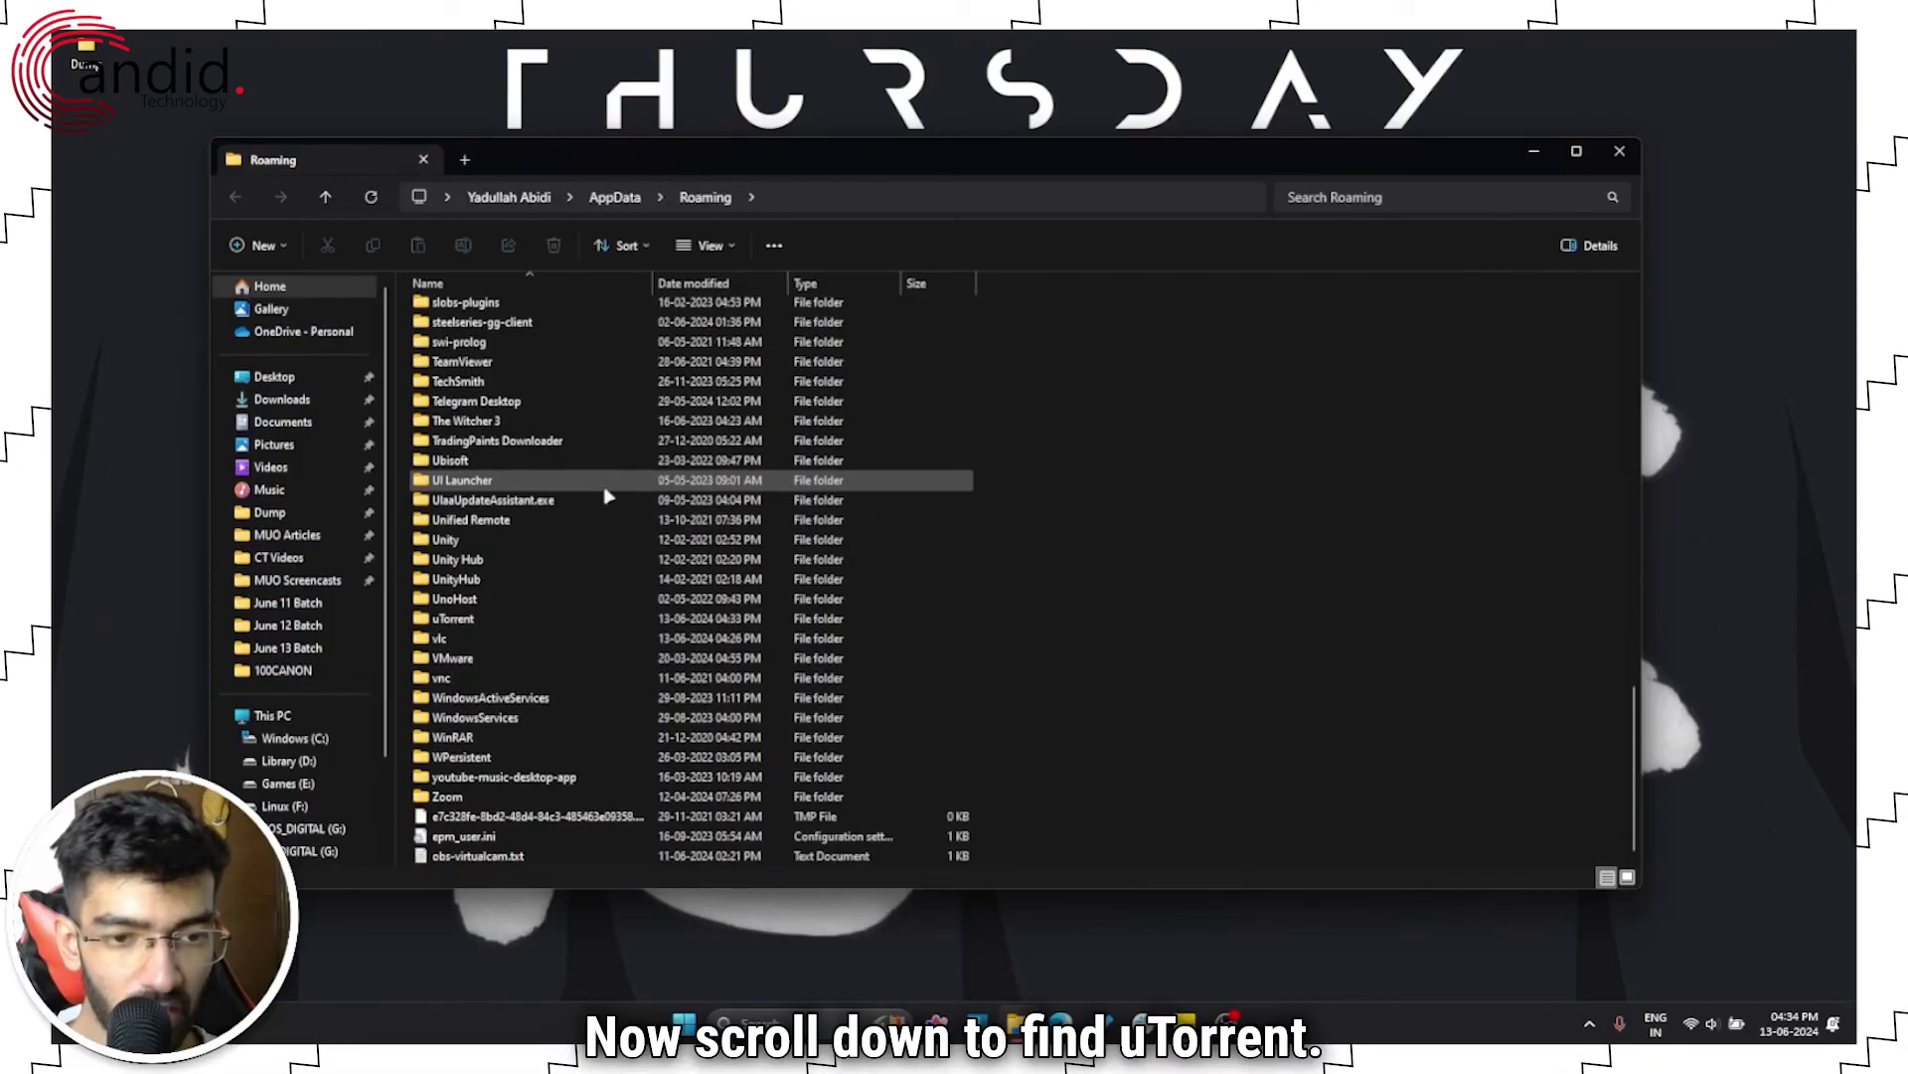
scroll(609, 478, "down", 2)
Step: Open the uTorrent folder in Roaming and select its resume.dat file
left_click(536, 622)
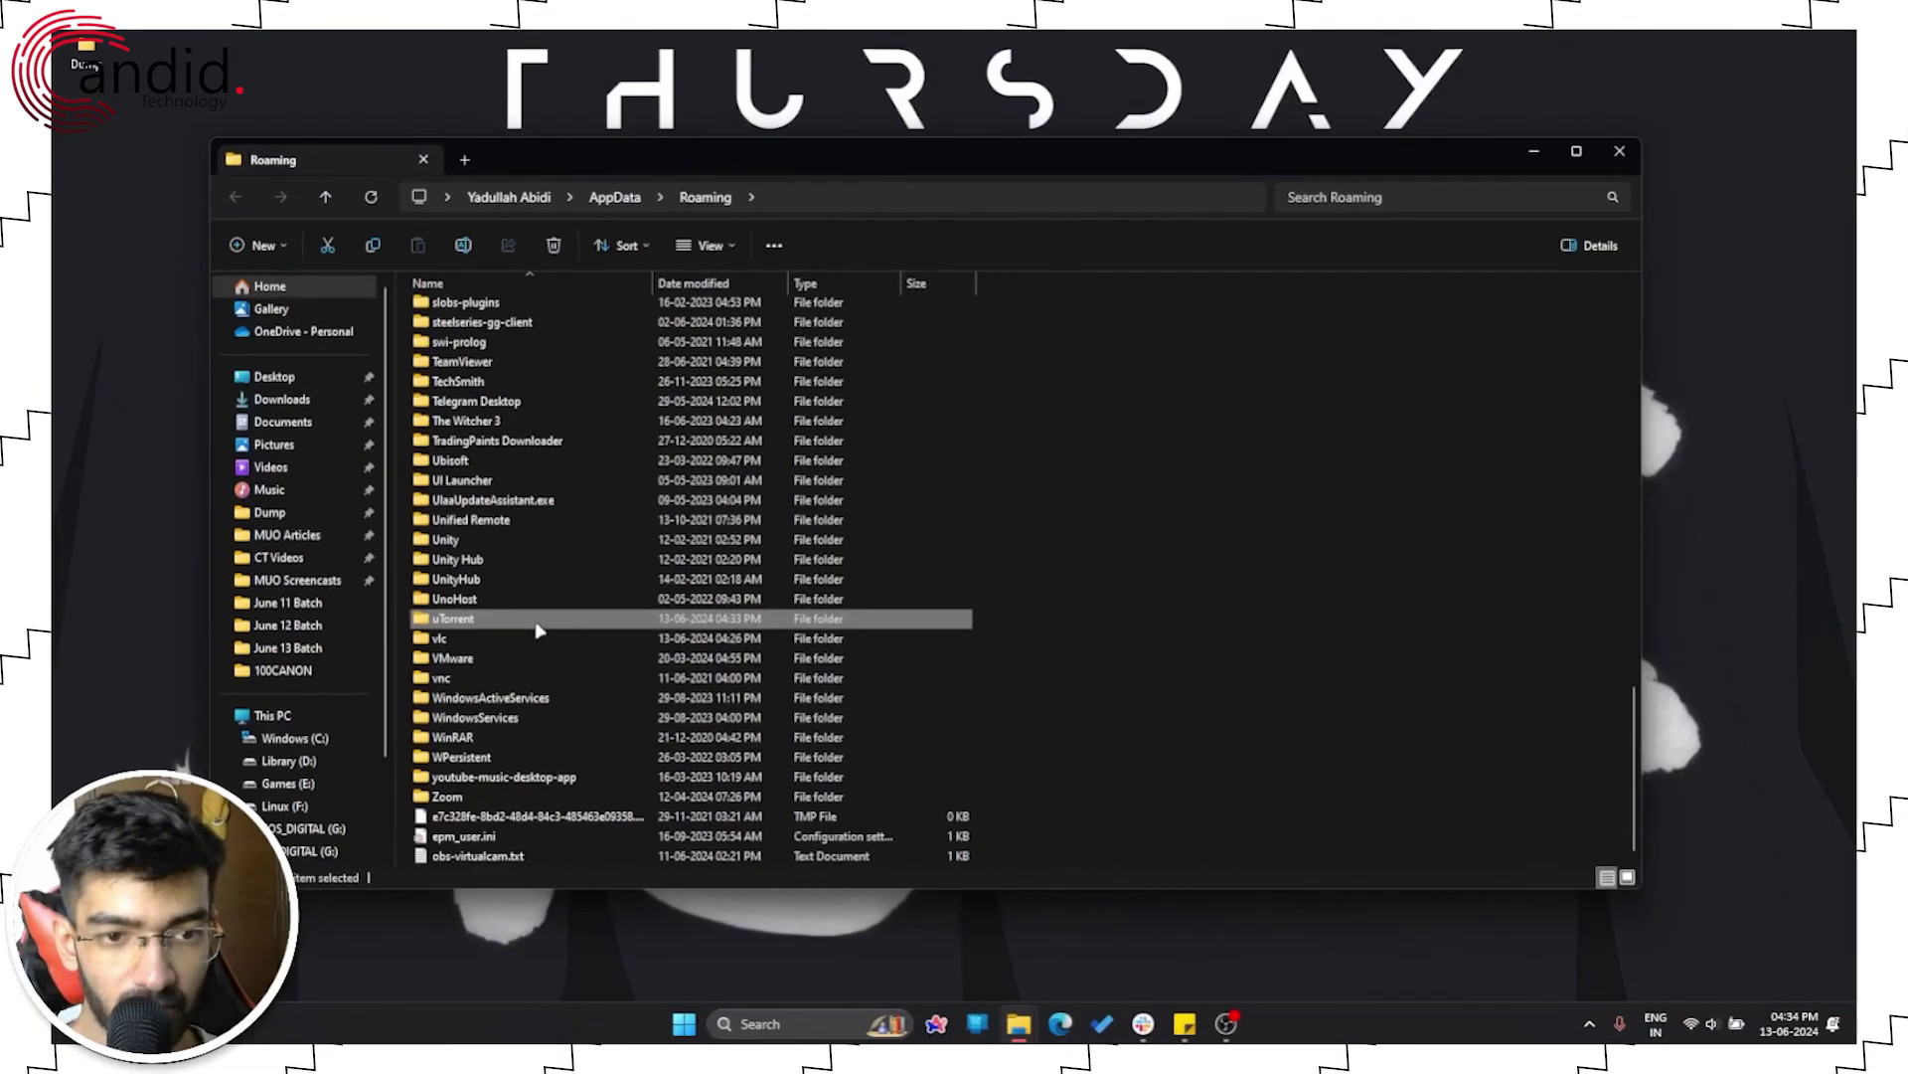
double_click(537, 626)
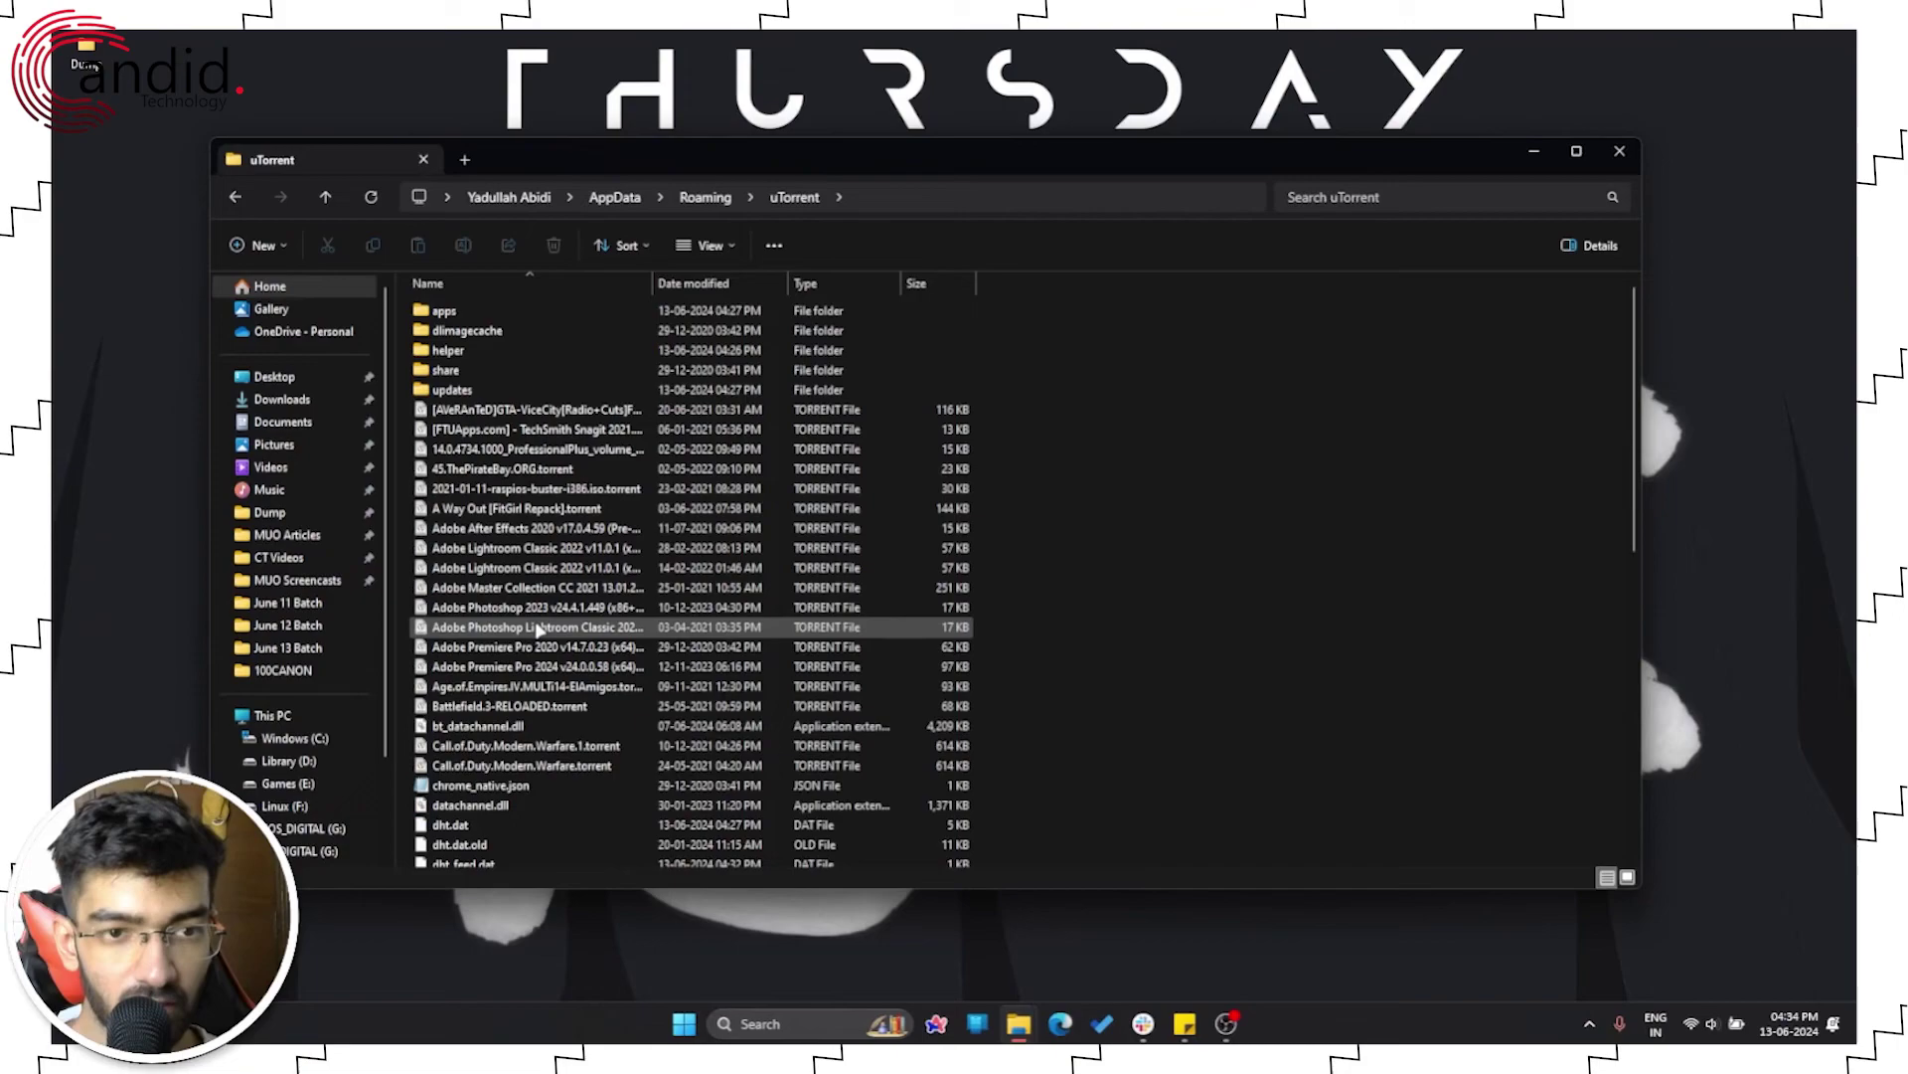
scroll(604, 468, "down", 6)
scroll(596, 478, "down", 4)
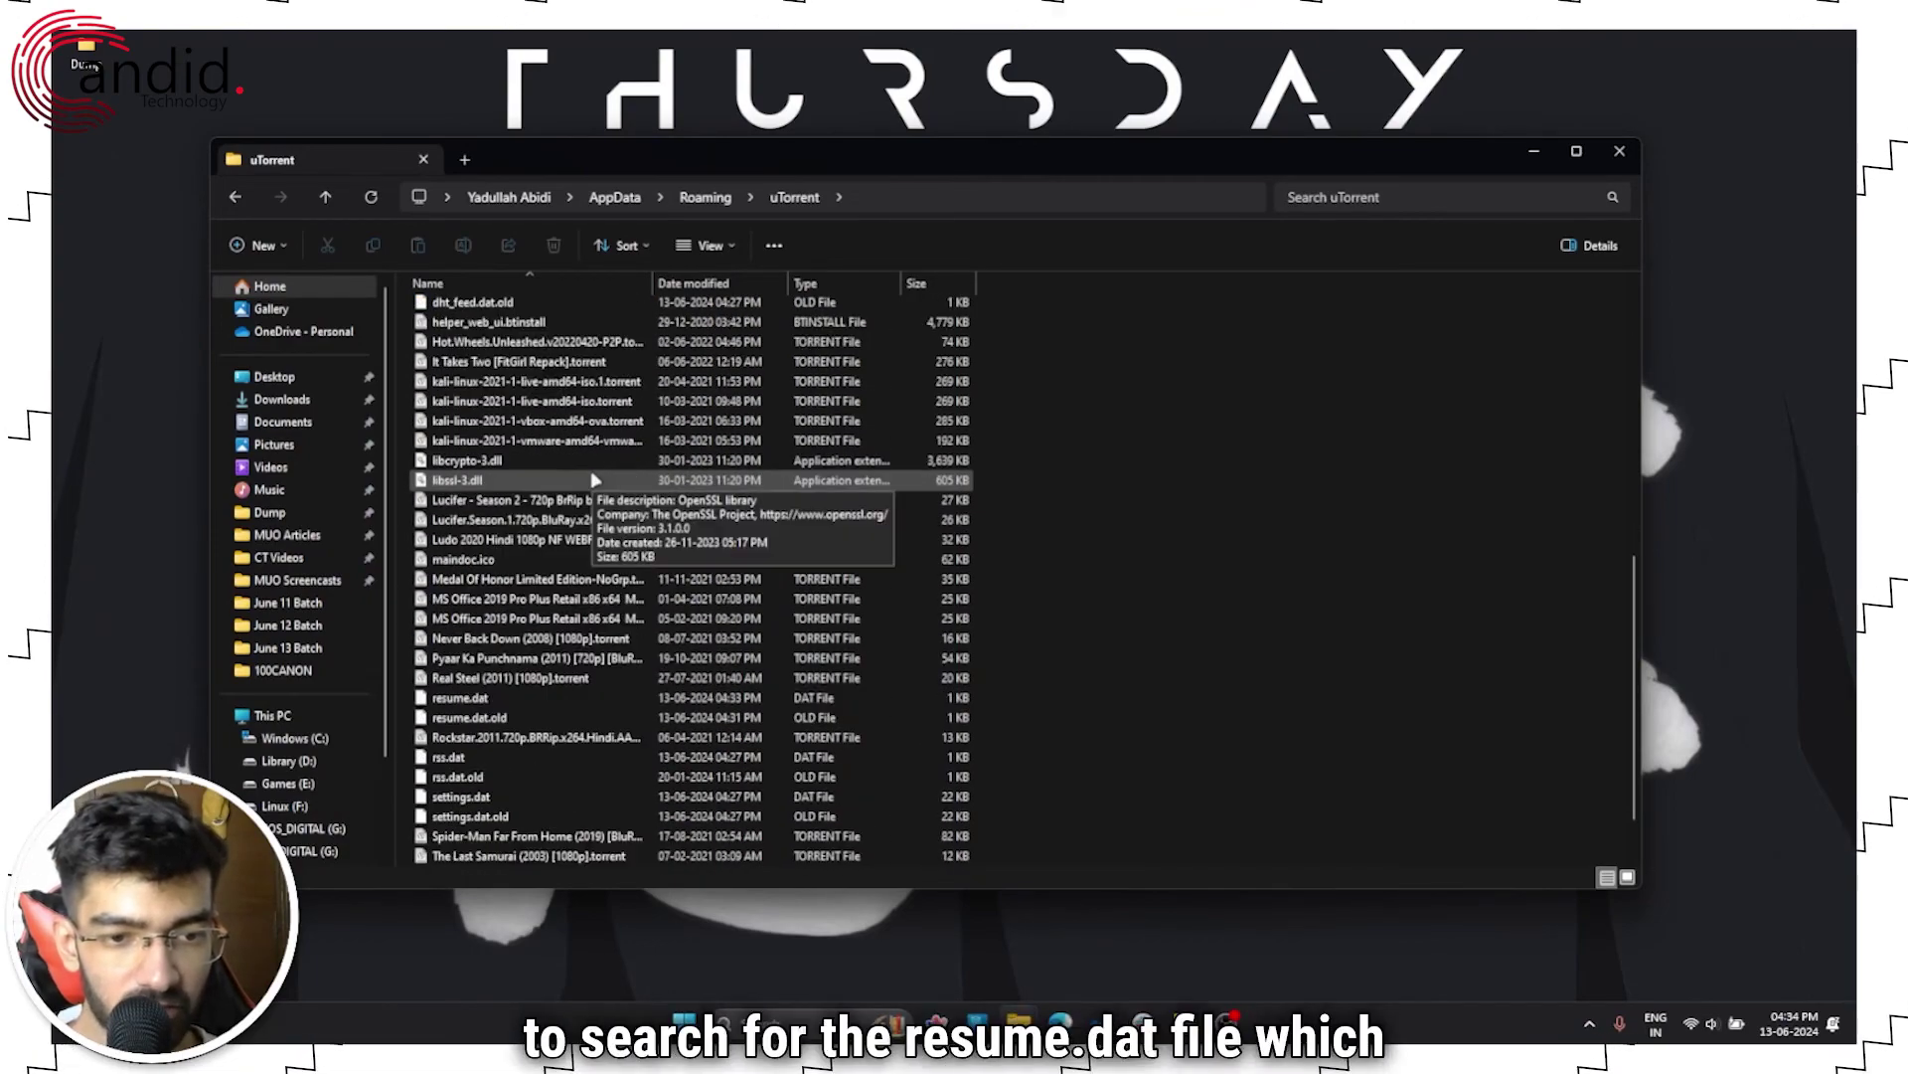
left_click(542, 635)
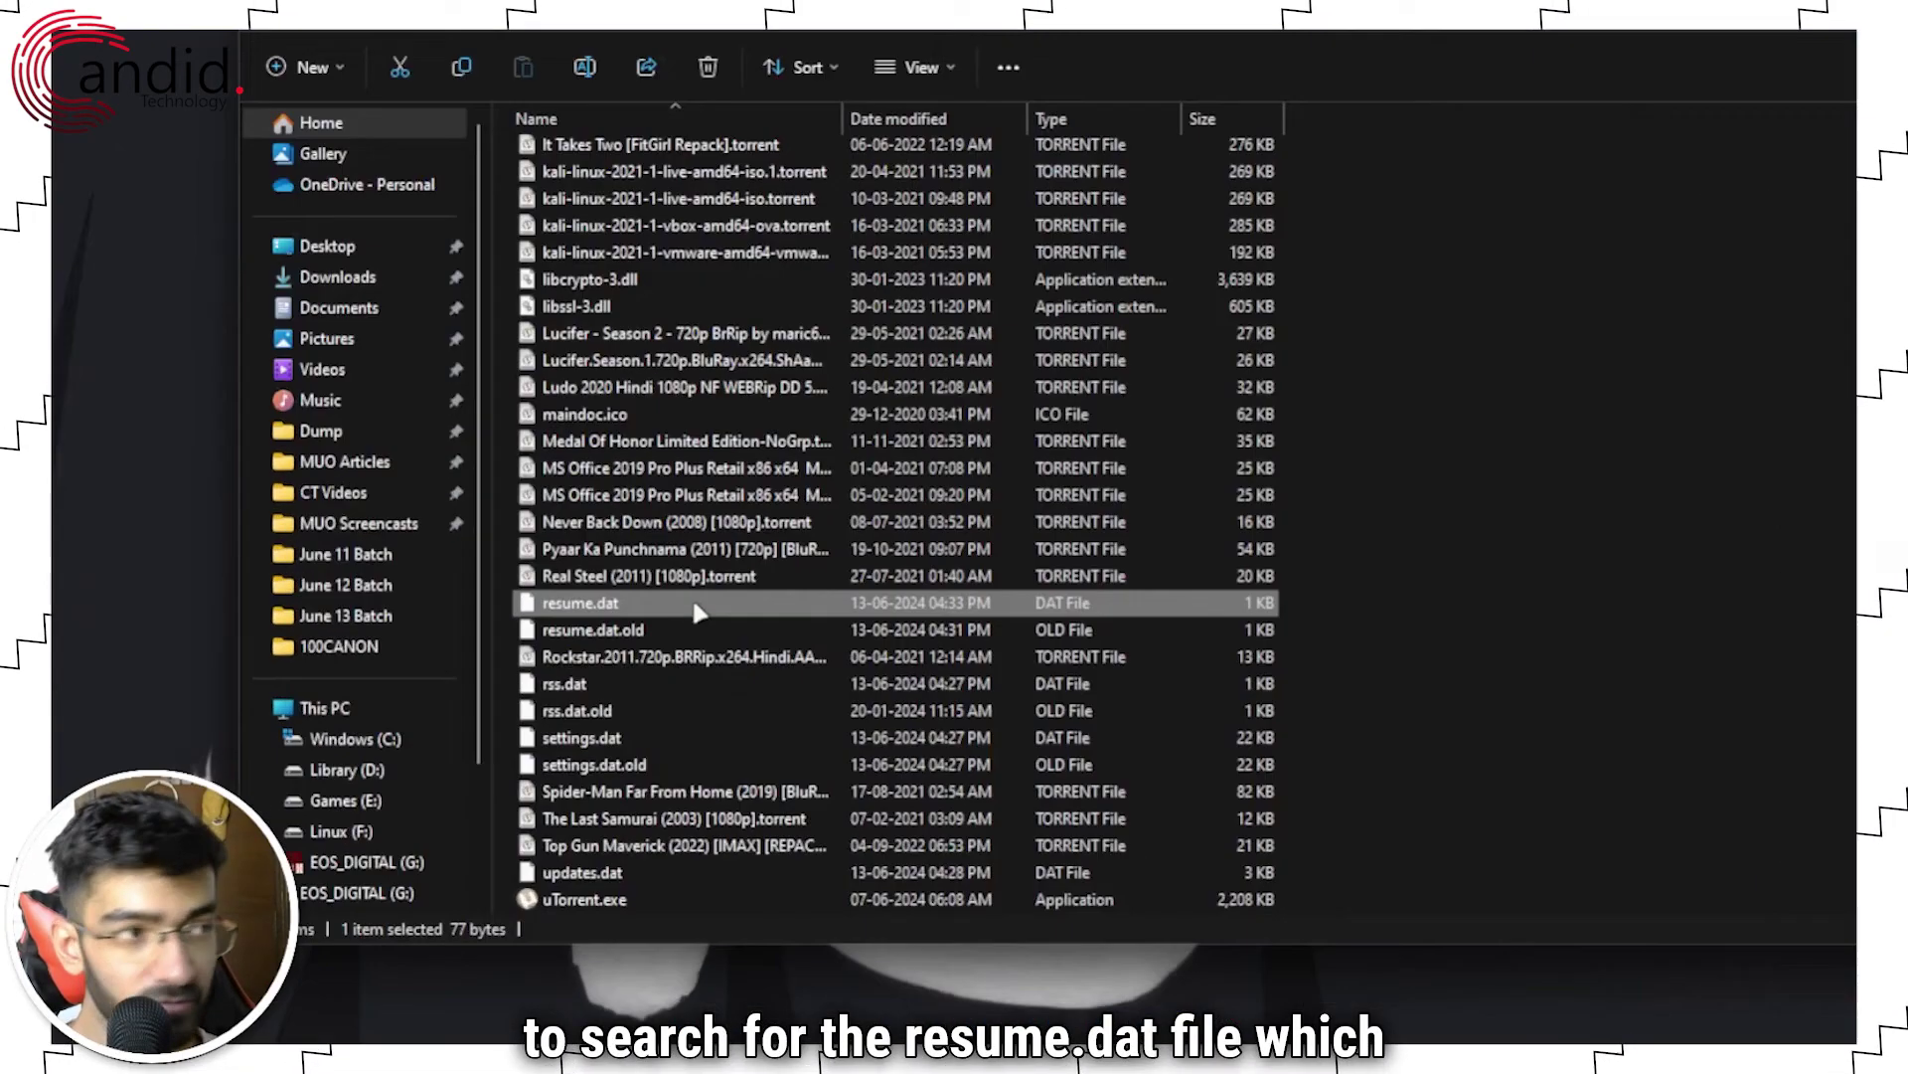